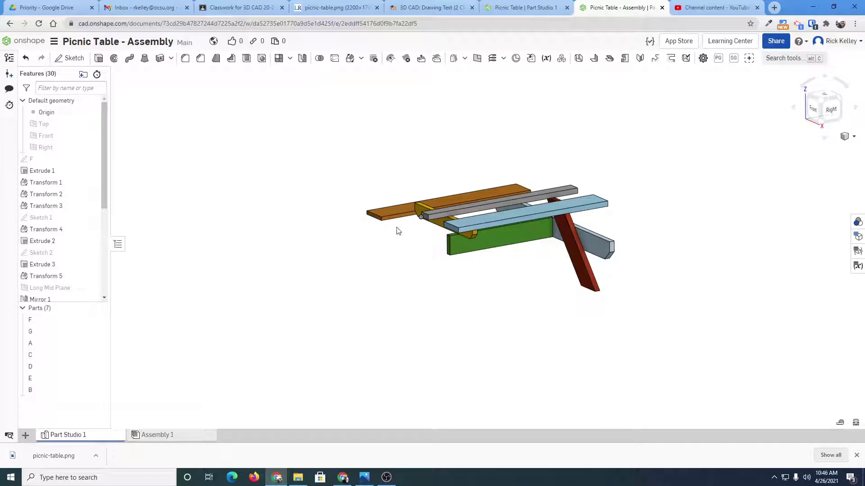
Look over the picnic table parts in the Part Studio from several angles and open Assembly 1.
{"action": "right_click_drag", "start_coordinate": [397, 238], "coordinate": [413, 249]}
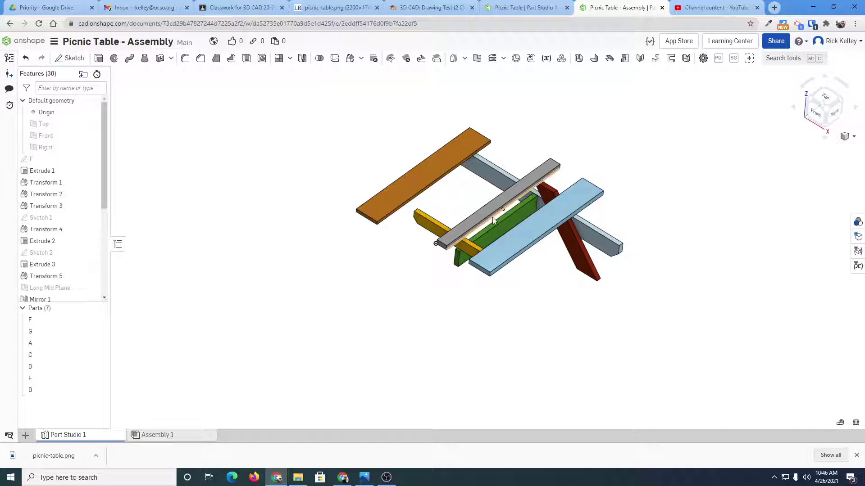
{"action": "right_click_drag", "start_coordinate": [493, 213], "coordinate": [474, 195]}
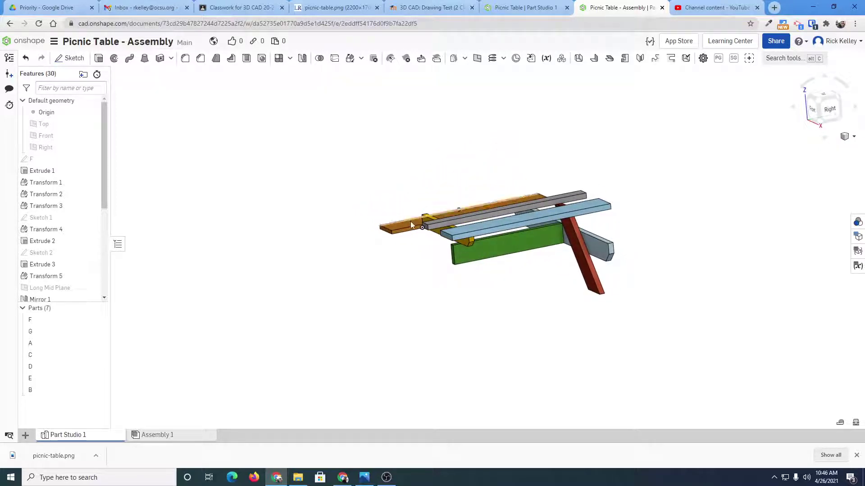
{"action": "right_click_drag", "start_coordinate": [470, 254], "coordinate": [504, 270]}
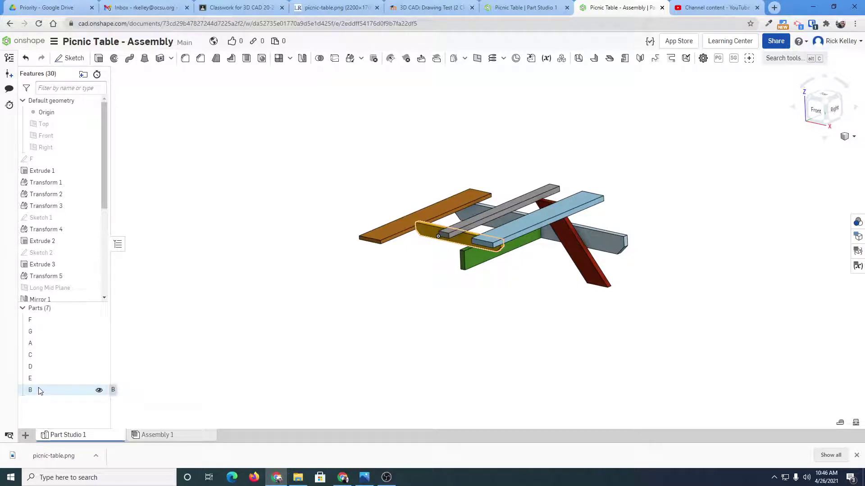
{"action": "left_click", "coordinate": [152, 438]}
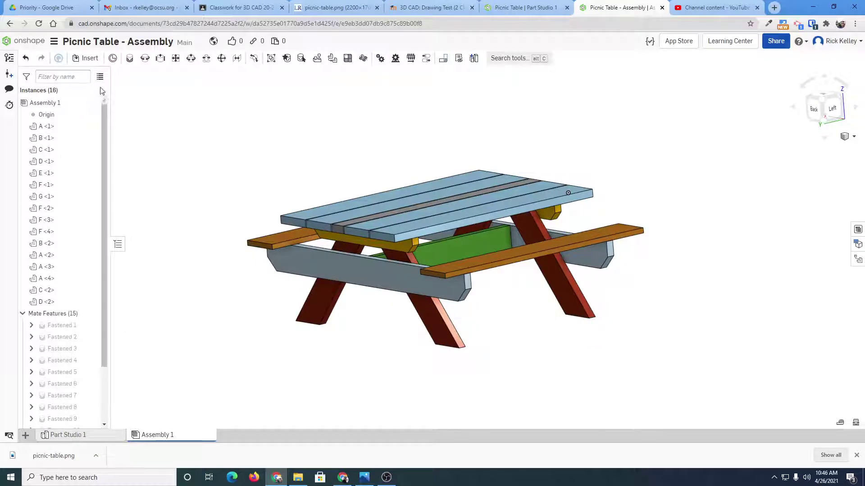
Insert one more instance each of parts B and F into the assembly, placed beside the finished table.
{"action": "left_click", "coordinate": [87, 60]}
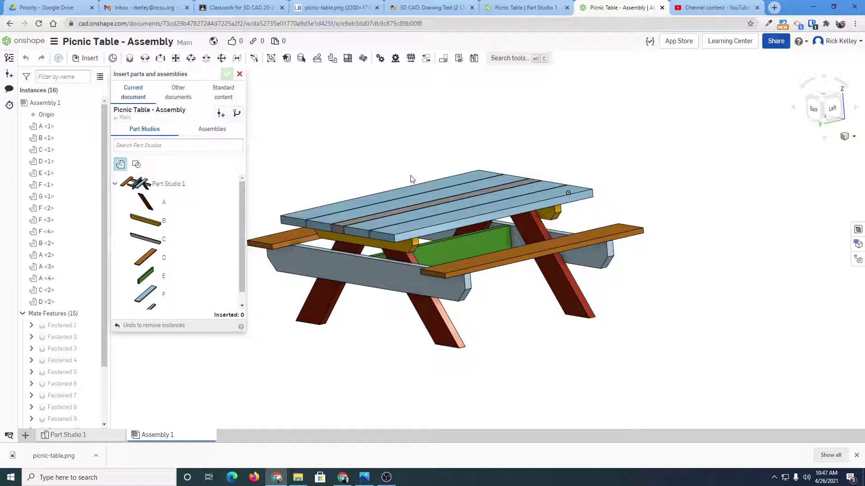
{"action": "scroll", "coordinate": [397, 163], "scroll_direction": "down", "scroll_amount": 2}
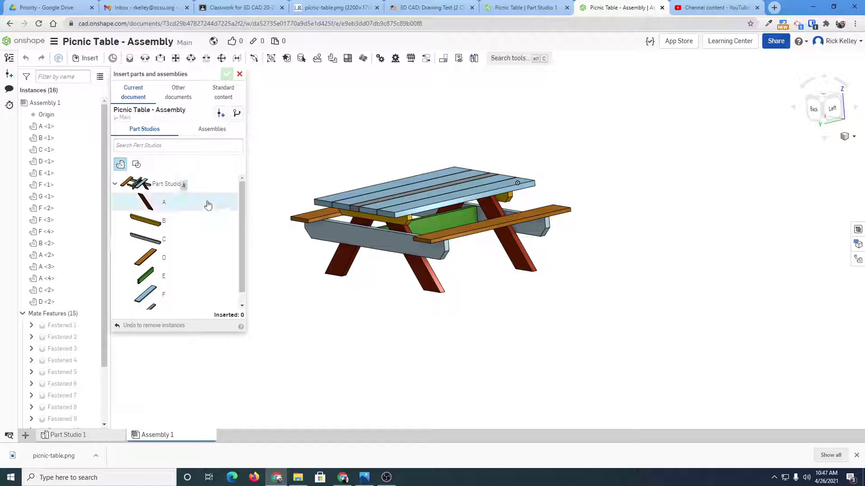
{"action": "left_click", "coordinate": [156, 224]}
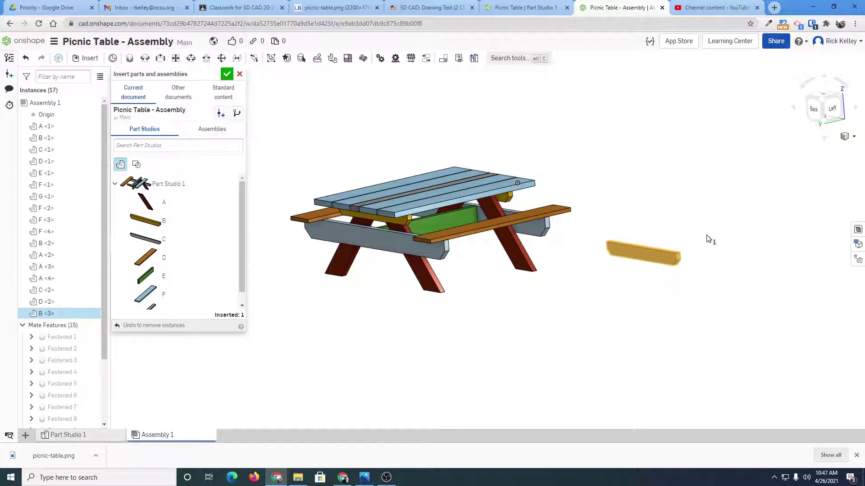
{"action": "left_click", "coordinate": [682, 223]}
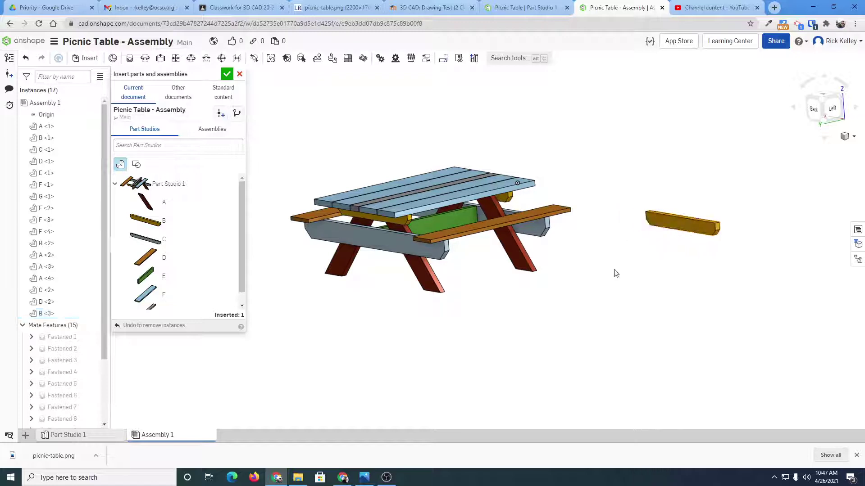
{"action": "left_click", "coordinate": [167, 294]}
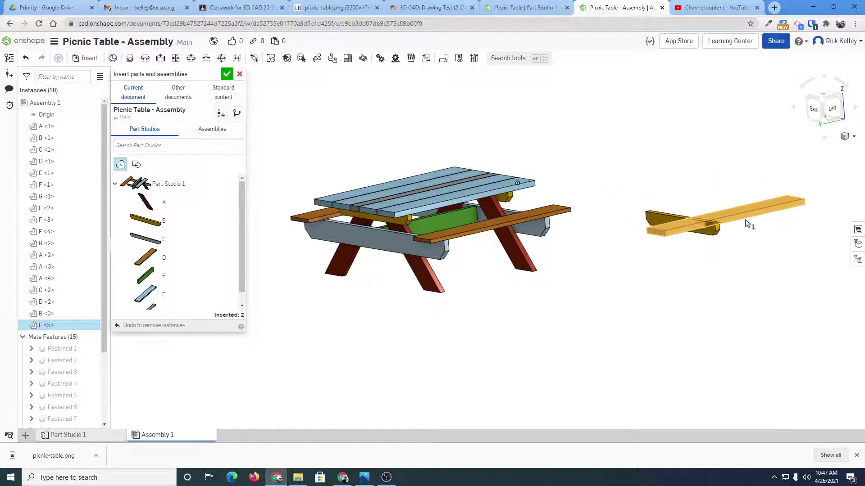
{"action": "left_click", "coordinate": [673, 182]}
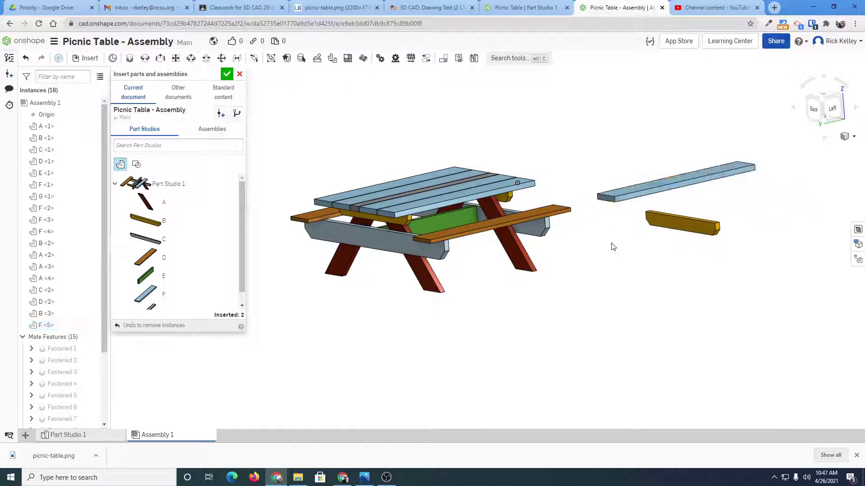
{"action": "left_click", "coordinate": [227, 76]}
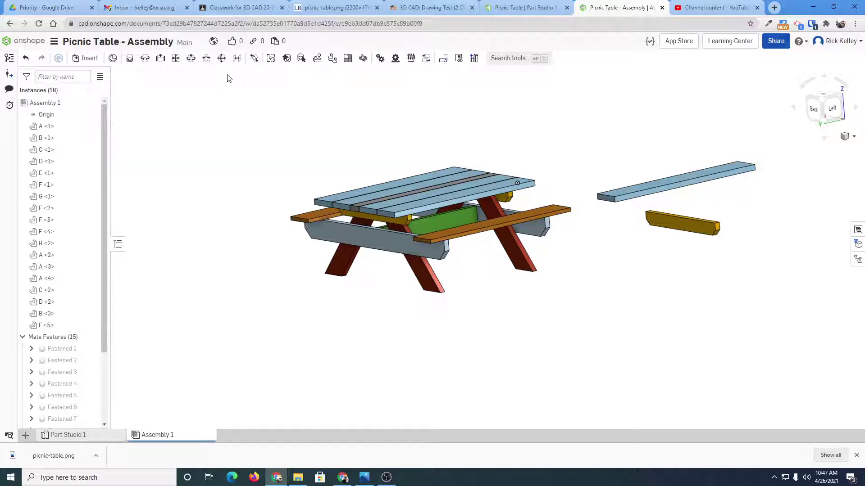
Shift the assembled table slightly away from the loose boards by moving its tabletop board F.
{"action": "middle_click_drag", "start_coordinate": [538, 210], "coordinate": [486, 205]}
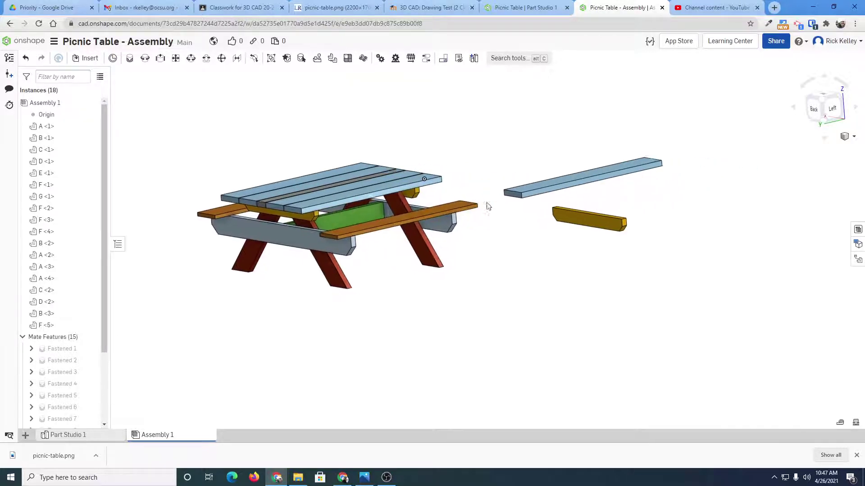
{"action": "scroll", "coordinate": [485, 208], "scroll_direction": "up", "scroll_amount": 3}
{"action": "mouse_move", "coordinate": [485, 207]}
{"action": "right_mouse_down"}
{"action": "mouse_move", "coordinate": [465, 224]}
{"action": "mouse_move", "coordinate": [453, 210]}
{"action": "mouse_move", "coordinate": [422, 225]}
{"action": "mouse_move", "coordinate": [482, 215]}
{"action": "right_mouse_up"}
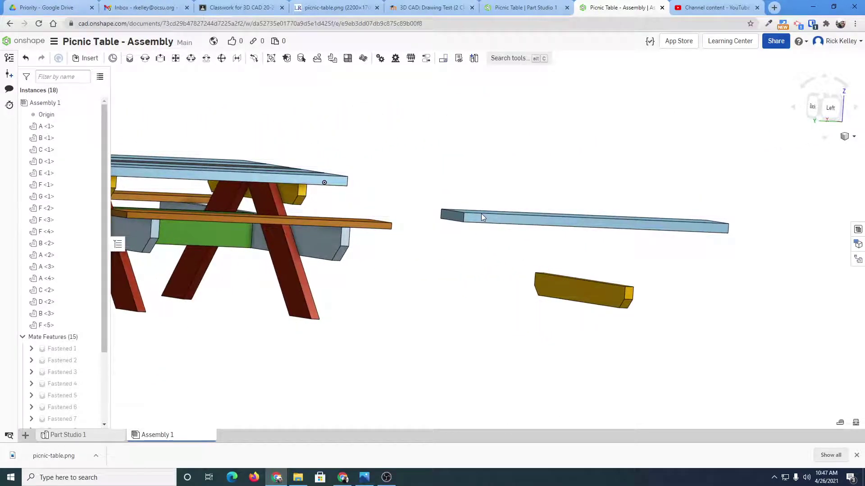
{"action": "mouse_move", "coordinate": [471, 246]}
{"action": "right_mouse_down"}
{"action": "mouse_move", "coordinate": [485, 247]}
{"action": "mouse_move", "coordinate": [467, 252]}
{"action": "right_mouse_up"}
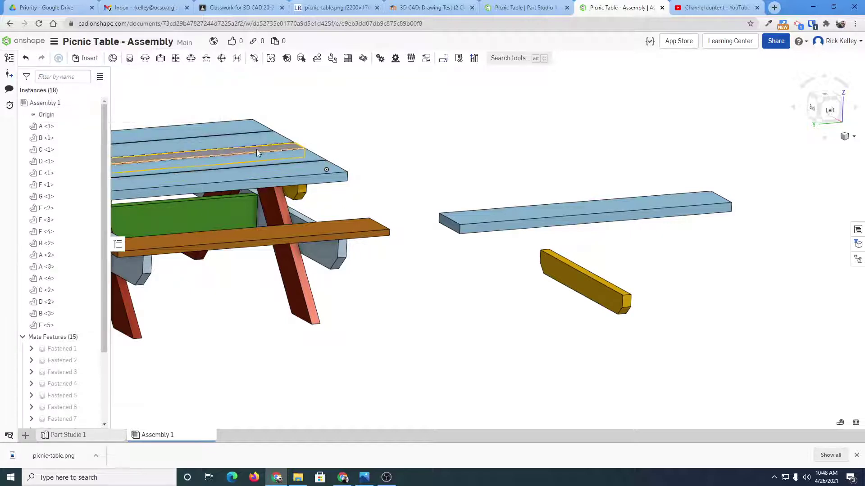
{"action": "left_click", "coordinate": [249, 139]}
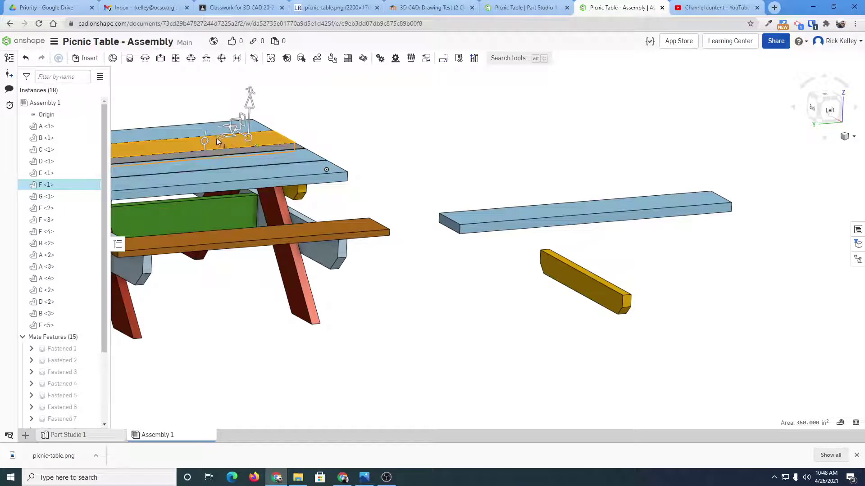
{"action": "mouse_move", "coordinate": [216, 143]}
{"action": "left_mouse_down"}
{"action": "mouse_move", "coordinate": [346, 131]}
{"action": "mouse_move", "coordinate": [275, 131]}
{"action": "mouse_move", "coordinate": [470, 123]}
{"action": "mouse_move", "coordinate": [201, 146]}
{"action": "left_mouse_up"}
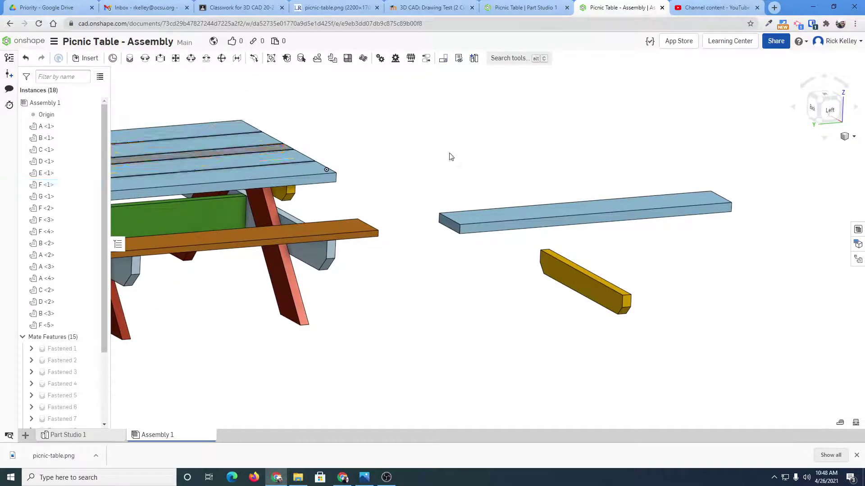
Move the loose board F about 16.9 in along its length, away from the table.
{"action": "left_click", "coordinate": [515, 220]}
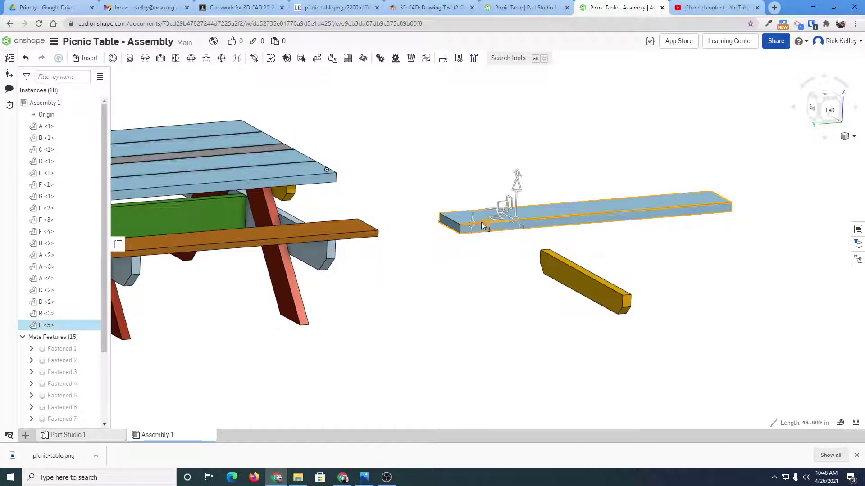
{"action": "left_click_drag", "start_coordinate": [485, 227], "coordinate": [578, 214]}
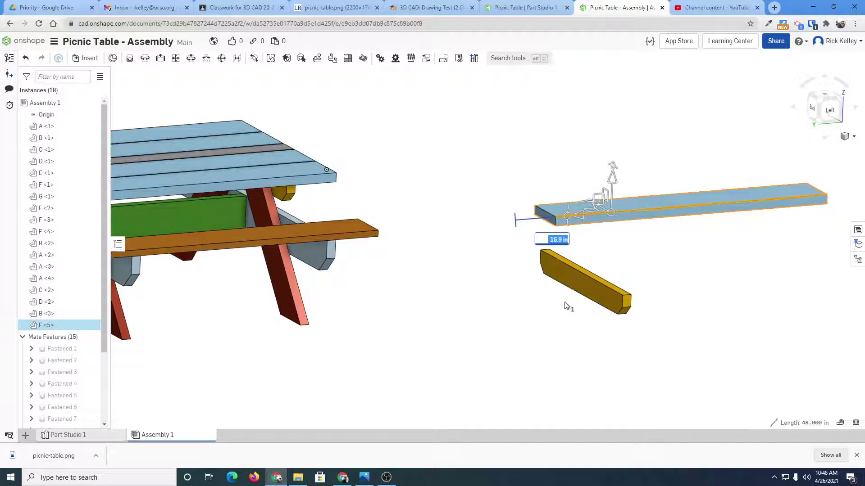
{"action": "left_click", "coordinate": [532, 323]}
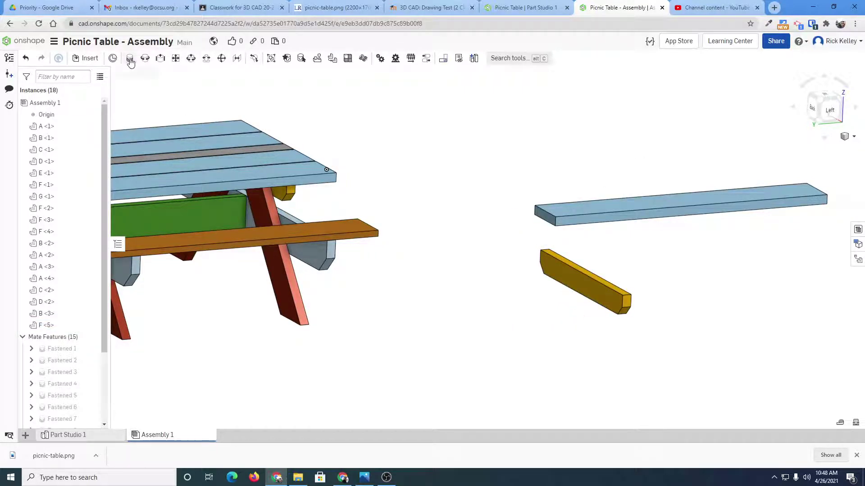
Add a Fastened mate joining the lower end-edge midpoint of loose board F to the upper face-edge midpoint of loose board B.
{"action": "left_click", "coordinate": [130, 61]}
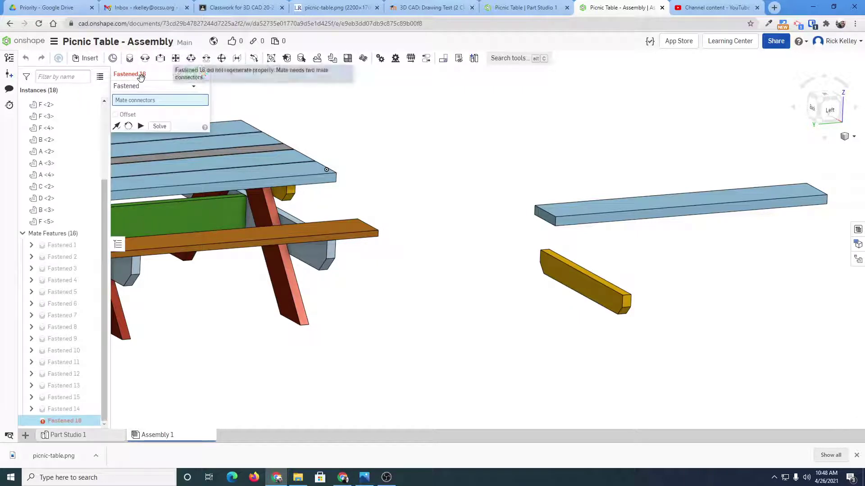
{"action": "left_click", "coordinate": [180, 91]}
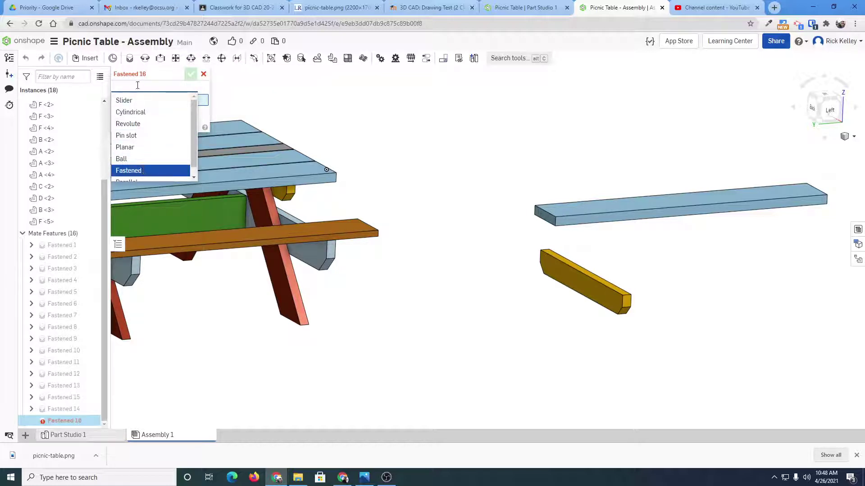
{"action": "left_click", "coordinate": [173, 170]}
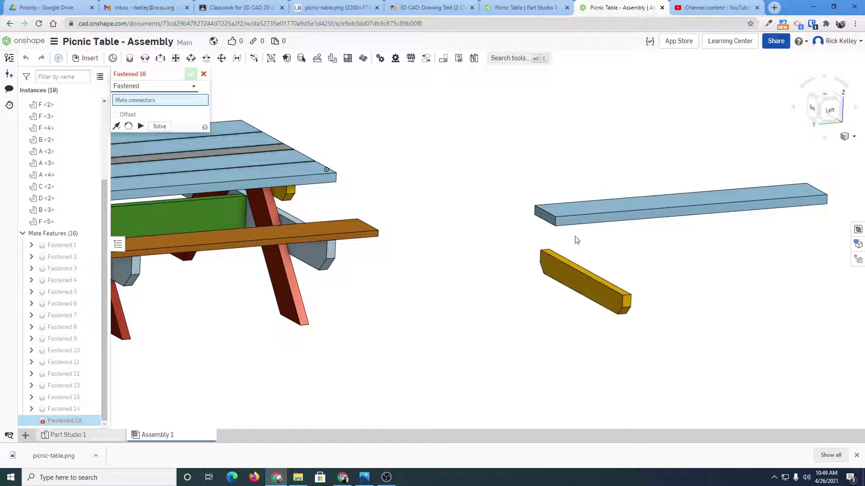
{"action": "scroll", "coordinate": [555, 226], "scroll_direction": "up", "scroll_amount": 5}
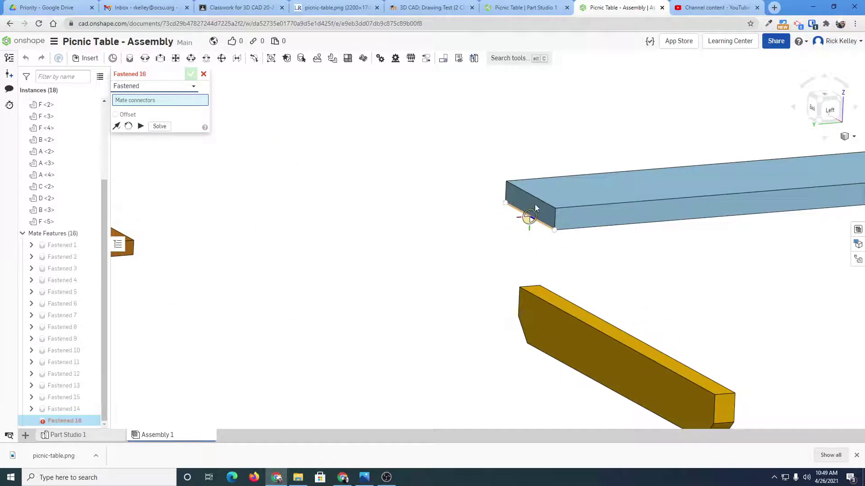
{"action": "scroll", "coordinate": [526, 214], "scroll_direction": "up", "scroll_amount": 3}
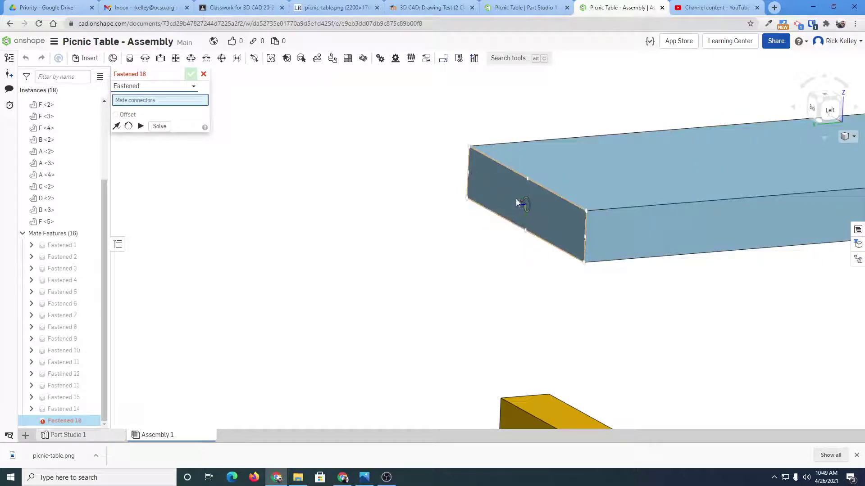
{"action": "left_click", "coordinate": [525, 233]}
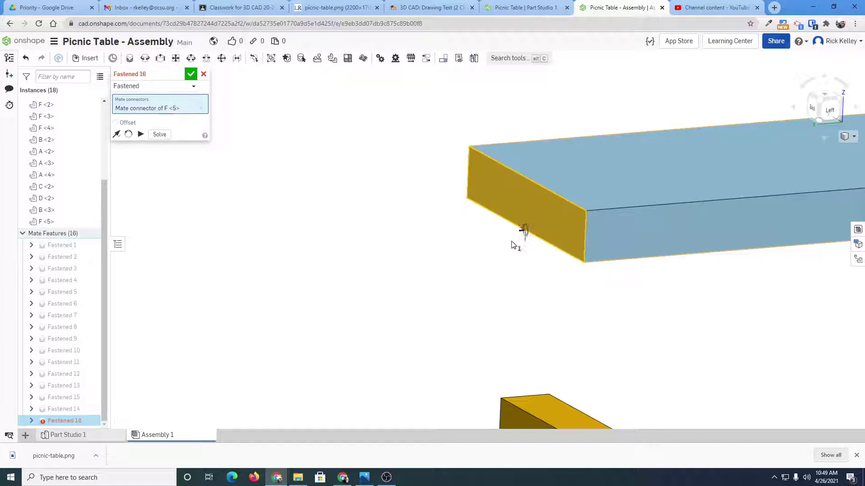
{"action": "middle_click_drag", "start_coordinate": [532, 275], "coordinate": [465, 120]}
{"action": "middle_click_drag", "start_coordinate": [623, 342], "coordinate": [479, 208]}
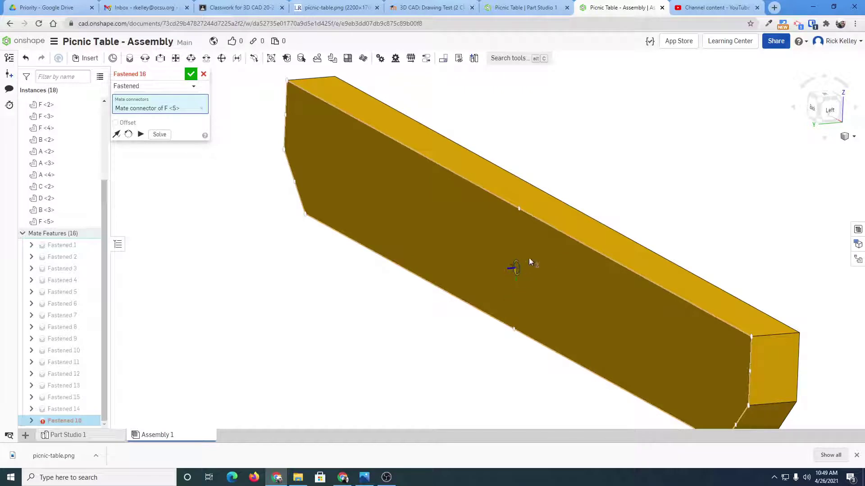
{"action": "left_click", "coordinate": [517, 224]}
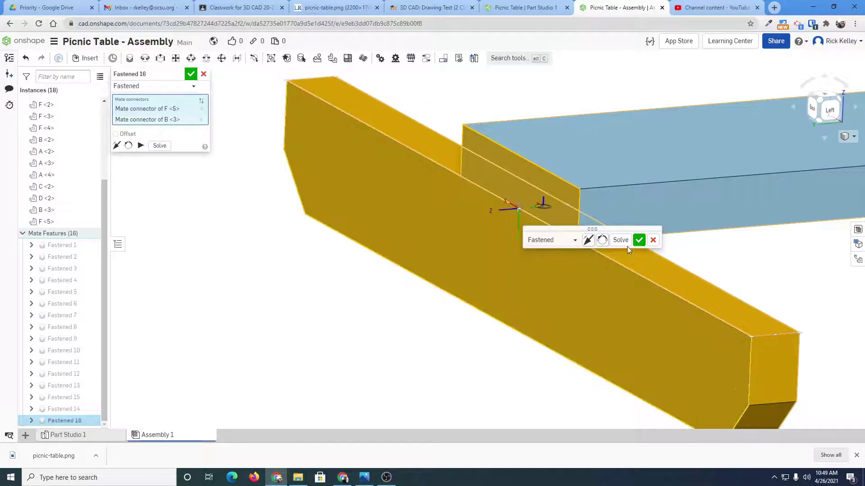
{"action": "left_click", "coordinate": [638, 240]}
{"action": "scroll", "coordinate": [480, 288], "scroll_direction": "down", "scroll_amount": 3}
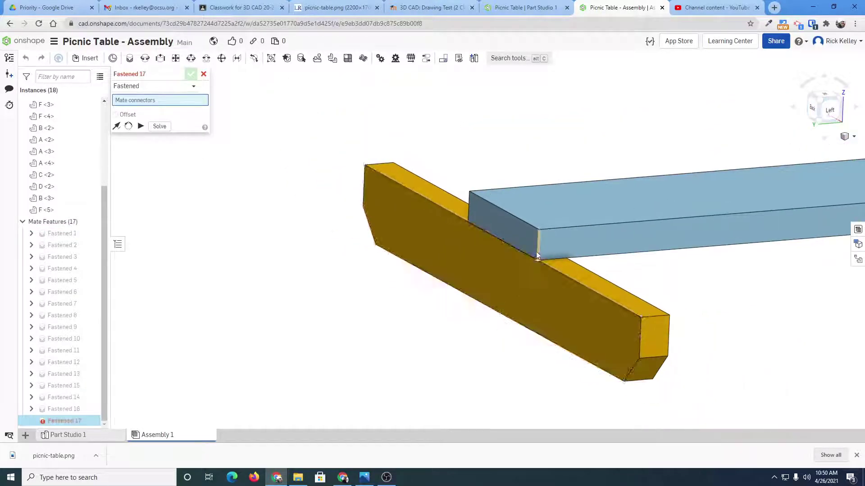
{"action": "right_click_drag", "start_coordinate": [480, 294], "coordinate": [501, 241]}
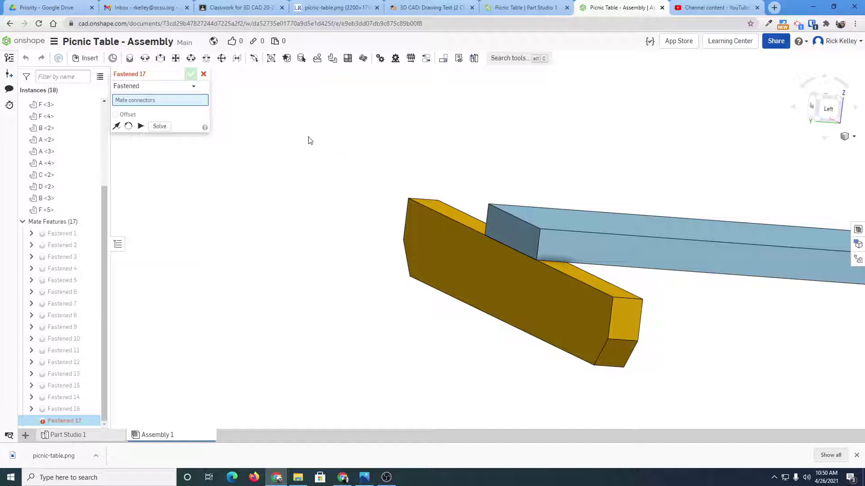
Insert another instance of part D, placed below the joined F and B boards.
{"action": "left_click", "coordinate": [87, 58]}
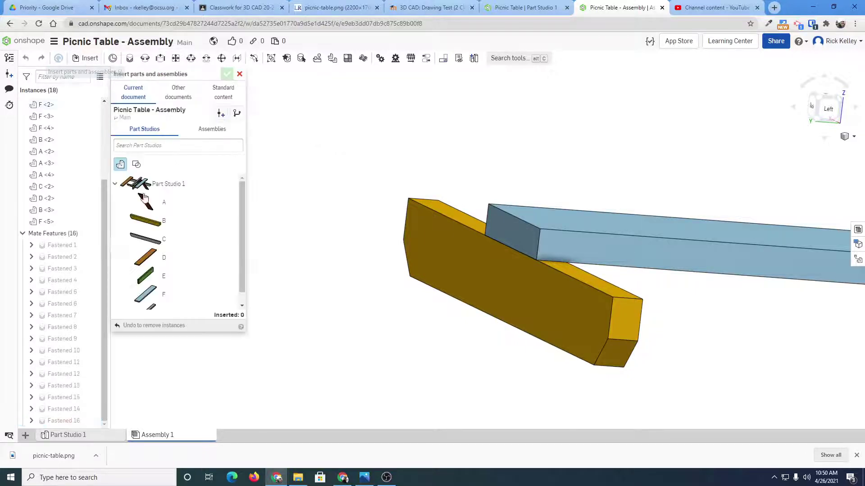
{"action": "left_click", "coordinate": [147, 262]}
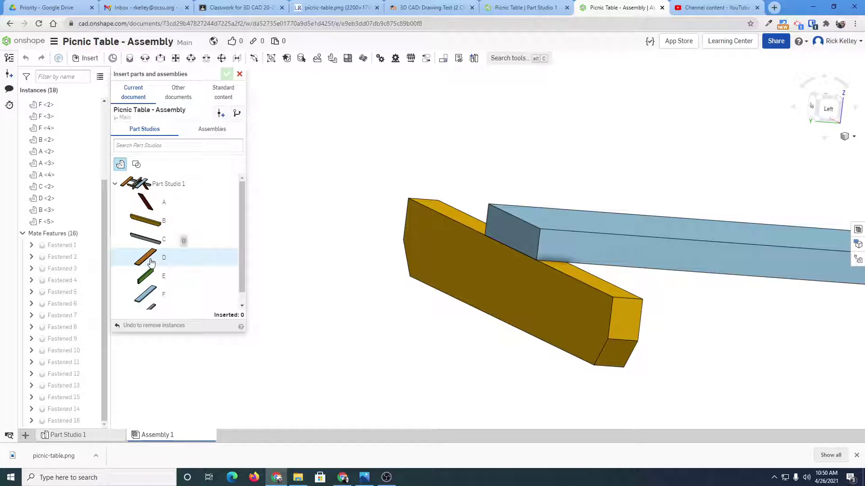
{"action": "left_click", "coordinate": [398, 269]}
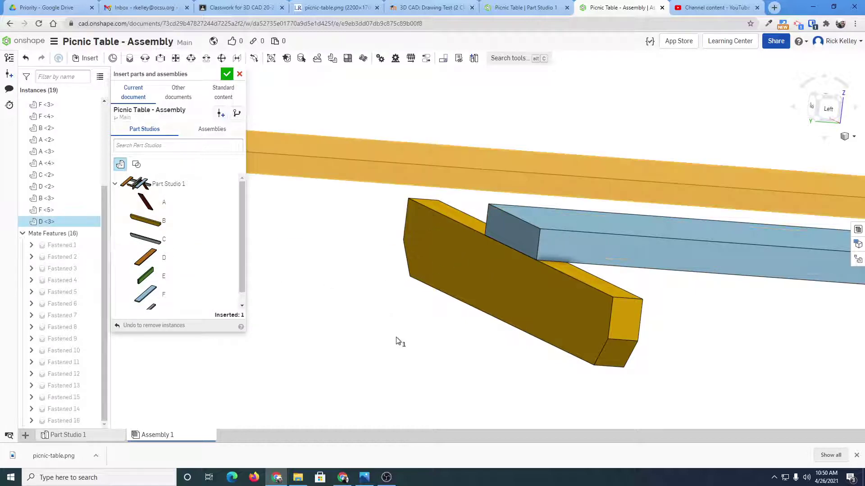
{"action": "scroll", "coordinate": [435, 388], "scroll_direction": "up", "scroll_amount": 4}
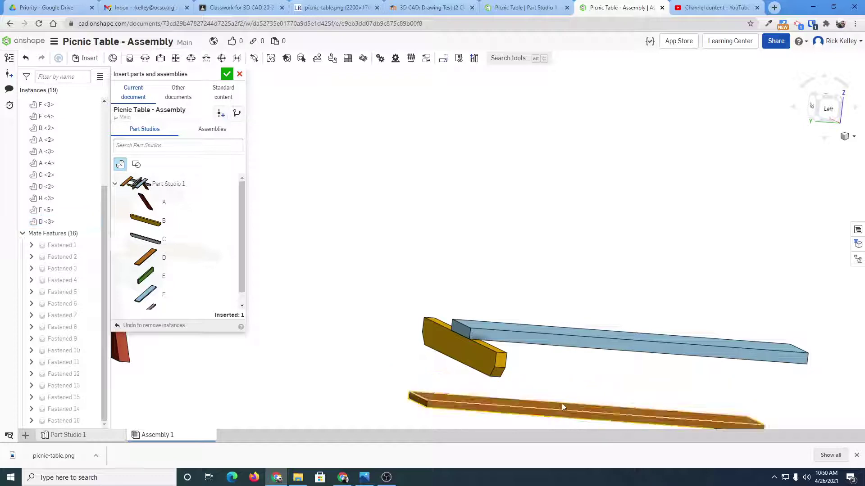
{"action": "left_click", "coordinate": [226, 74]}
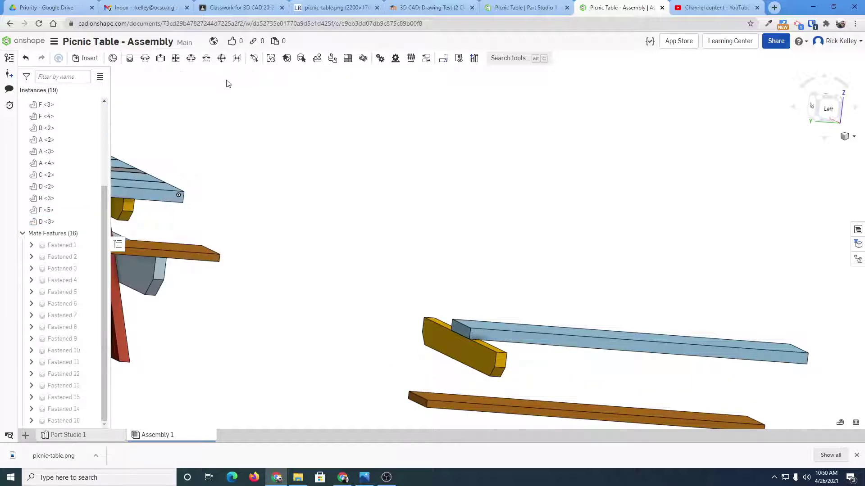
Start a Fastened mate and place its first mate connector at the centre of loose board D's end face.
{"action": "left_click", "coordinate": [130, 59]}
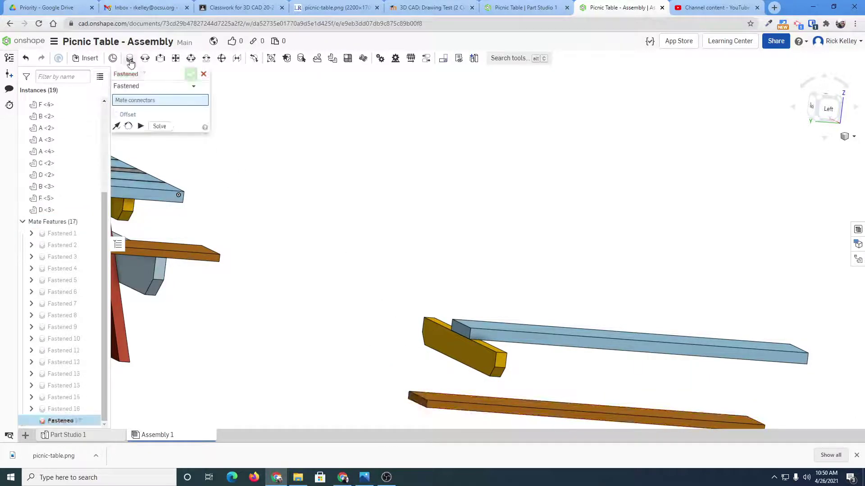
{"action": "middle_click_drag", "start_coordinate": [467, 309], "coordinate": [411, 122]}
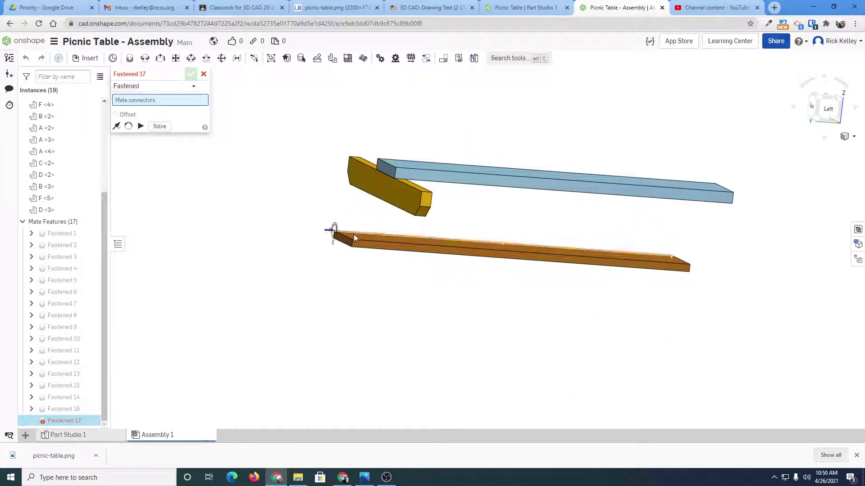
{"action": "mouse_move", "coordinate": [350, 238]}
{"action": "right_mouse_down"}
{"action": "mouse_move", "coordinate": [374, 270]}
{"action": "mouse_move", "coordinate": [341, 242]}
{"action": "mouse_move", "coordinate": [363, 246]}
{"action": "mouse_move", "coordinate": [355, 243]}
{"action": "right_mouse_up"}
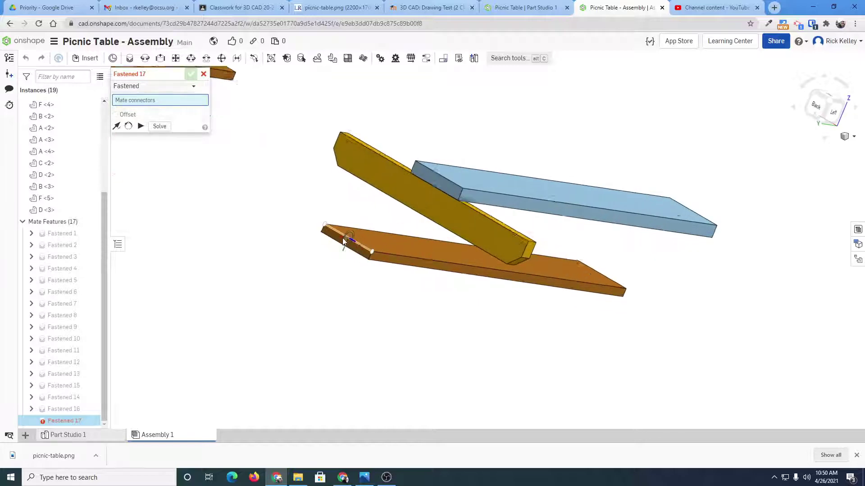
{"action": "scroll", "coordinate": [353, 240], "scroll_direction": "up", "scroll_amount": 5}
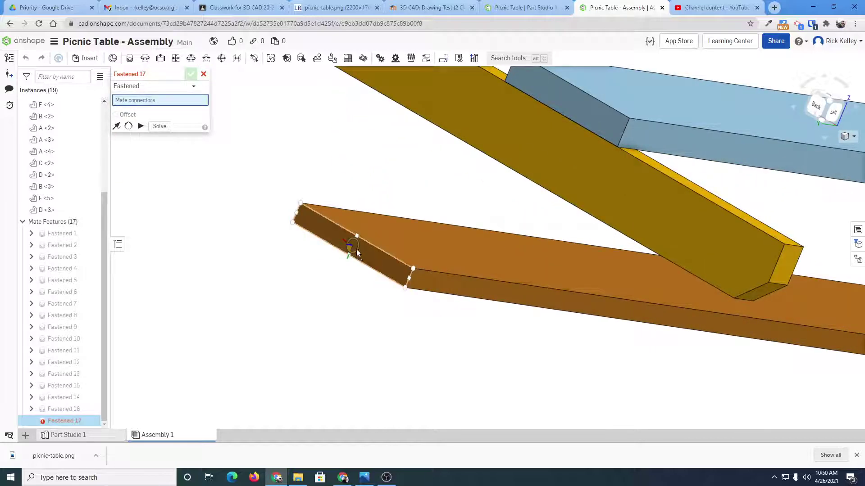
{"action": "scroll", "coordinate": [352, 245], "scroll_direction": "up", "scroll_amount": 2}
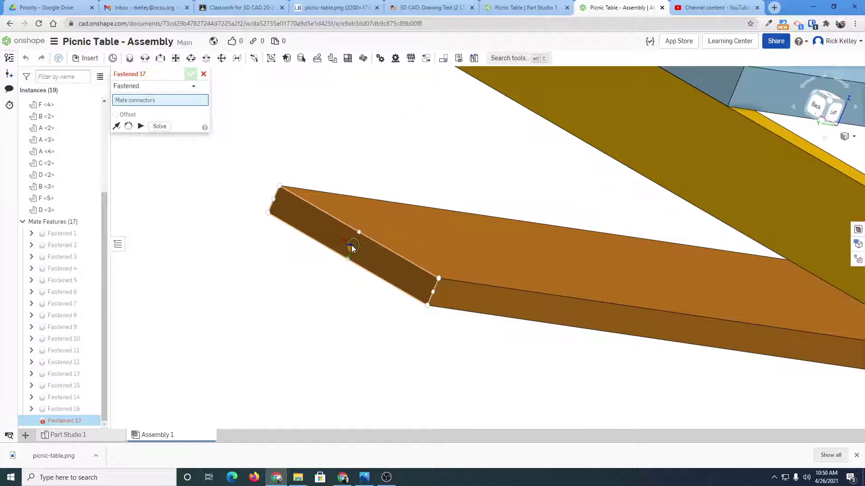
{"action": "left_click", "coordinate": [351, 245]}
Complete the Fastened mate by joining board D to the centre of loose board B's nearest end face.
{"action": "scroll", "coordinate": [351, 244], "scroll_direction": "down", "scroll_amount": 5}
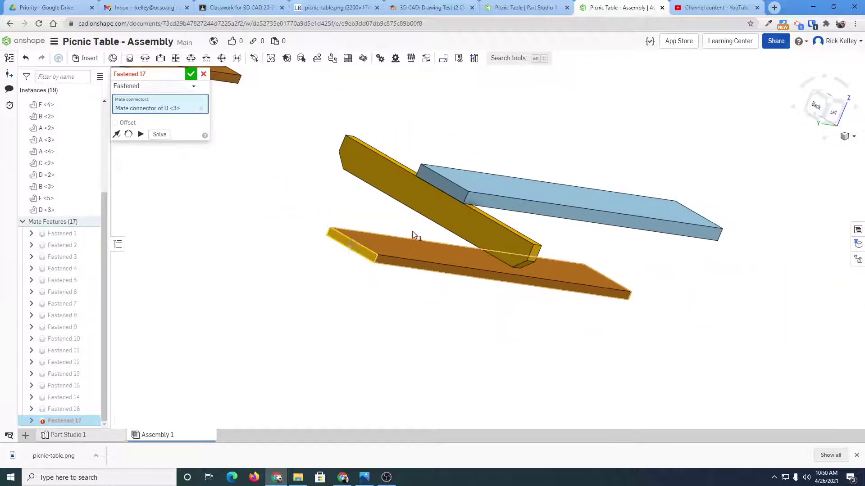
{"action": "right_click_drag", "start_coordinate": [412, 231], "coordinate": [488, 223]}
{"action": "scroll", "coordinate": [488, 222], "scroll_direction": "up", "scroll_amount": 2}
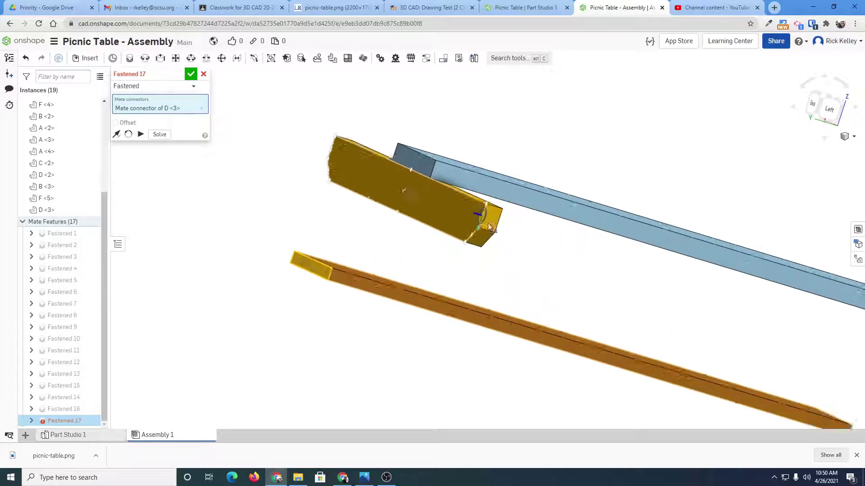
{"action": "scroll", "coordinate": [488, 223], "scroll_direction": "up", "scroll_amount": 2}
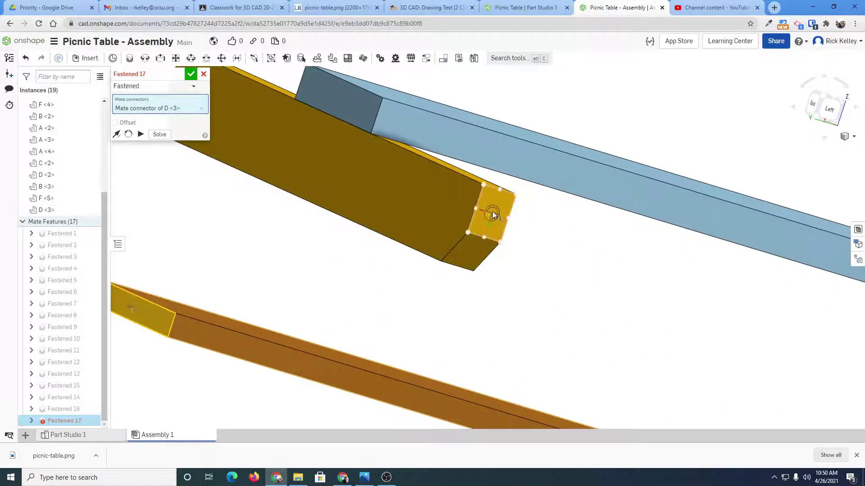
{"action": "left_click", "coordinate": [493, 211]}
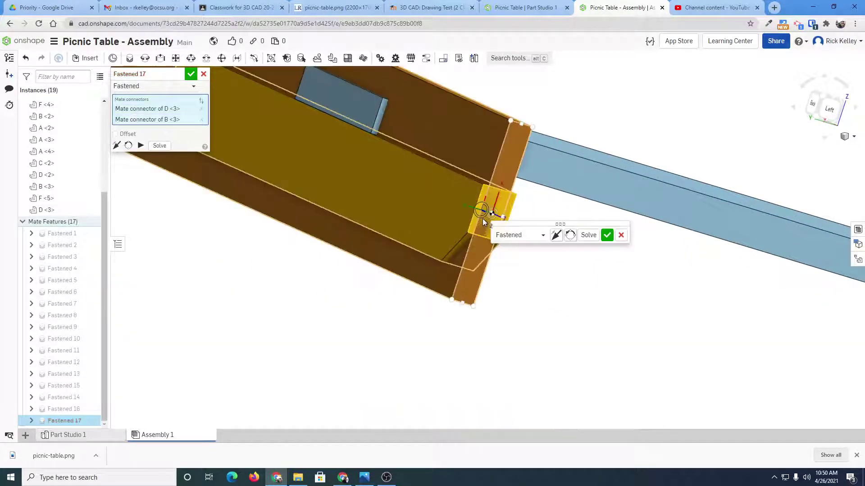
{"action": "scroll", "coordinate": [482, 222], "scroll_direction": "down", "scroll_amount": 3}
{"action": "mouse_move", "coordinate": [474, 264]}
{"action": "right_mouse_down"}
{"action": "mouse_move", "coordinate": [448, 260]}
{"action": "mouse_move", "coordinate": [458, 262]}
{"action": "right_mouse_up"}
{"action": "scroll", "coordinate": [463, 263], "scroll_direction": "down", "scroll_amount": 4}
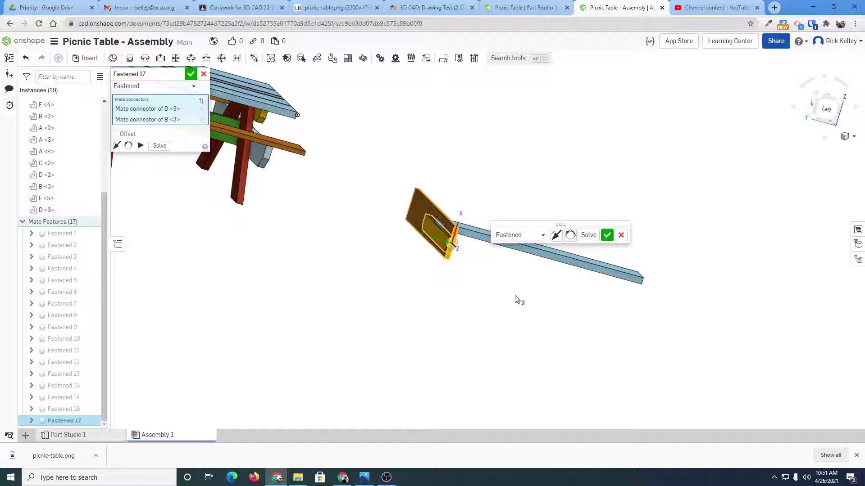
{"action": "right_click_drag", "start_coordinate": [436, 318], "coordinate": [446, 283]}
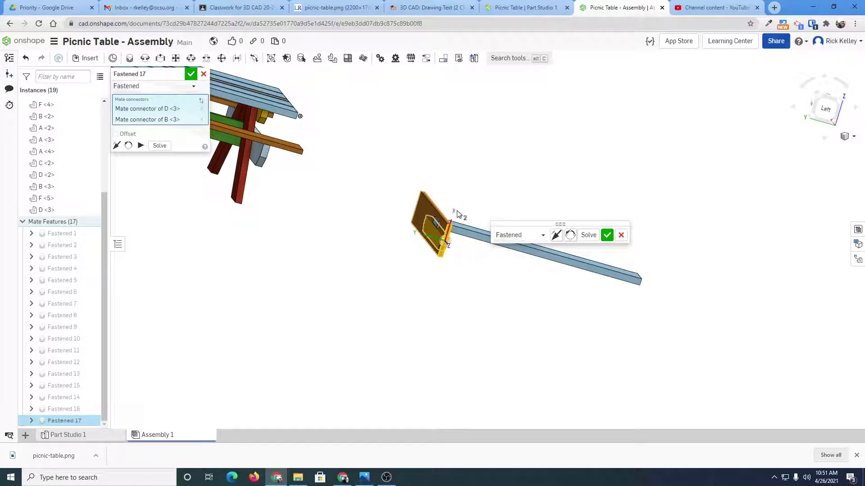
{"action": "scroll", "coordinate": [396, 266], "scroll_direction": "up", "scroll_amount": 2}
{"action": "mouse_move", "coordinate": [395, 266]}
{"action": "right_mouse_down"}
{"action": "mouse_move", "coordinate": [421, 274]}
{"action": "mouse_move", "coordinate": [407, 266]}
{"action": "mouse_move", "coordinate": [406, 284]}
{"action": "mouse_move", "coordinate": [374, 287]}
{"action": "mouse_move", "coordinate": [429, 288]}
{"action": "mouse_move", "coordinate": [413, 288]}
{"action": "mouse_move", "coordinate": [394, 268]}
{"action": "right_mouse_up"}
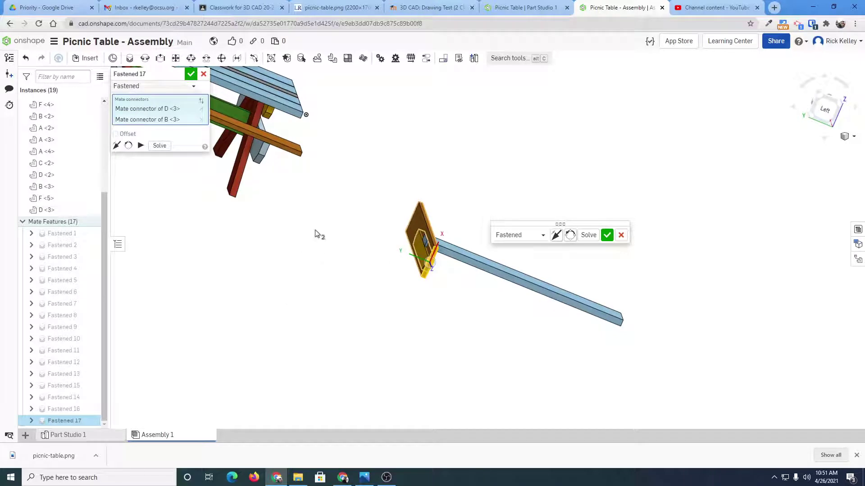
{"action": "left_click", "coordinate": [191, 75]}
Open board B's mate connector in Fastened 17 for editing and enable its realignment.
{"action": "middle_click_drag", "start_coordinate": [288, 327], "coordinate": [140, 392]}
{"action": "left_click", "coordinate": [32, 421]}
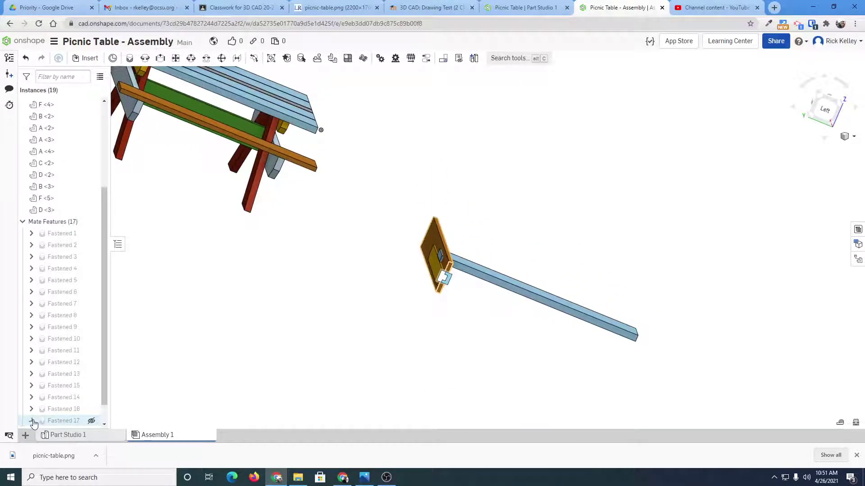
{"action": "scroll", "coordinate": [105, 399], "scroll_direction": "down", "scroll_amount": 1}
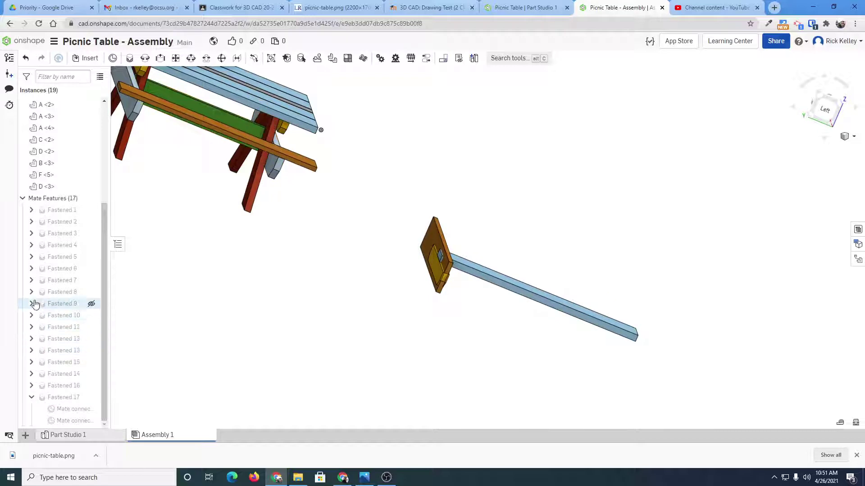
{"action": "right_click", "coordinate": [63, 422]}
{"action": "double_click", "coordinate": [63, 420]}
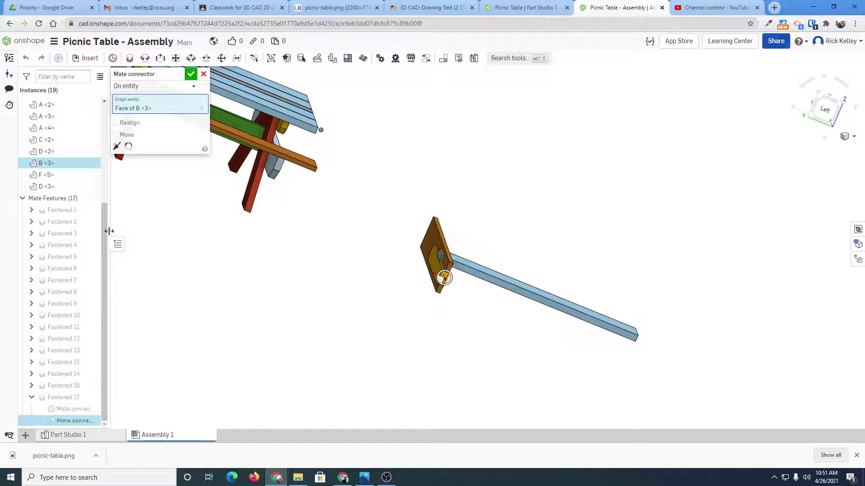
{"action": "left_click", "coordinate": [116, 123]}
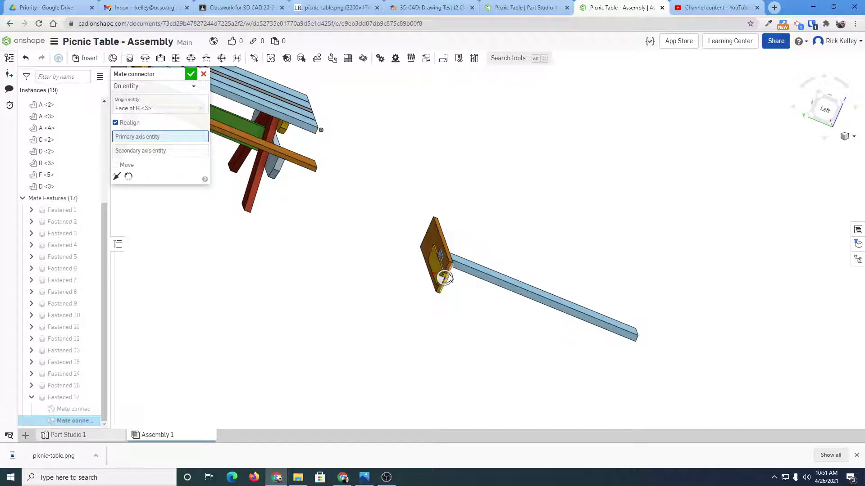
Try a side edge of board B's end face as the connector's primary axis, and clear that selection.
{"action": "scroll", "coordinate": [447, 275], "scroll_direction": "up", "scroll_amount": 3}
{"action": "scroll", "coordinate": [447, 274], "scroll_direction": "up", "scroll_amount": 2}
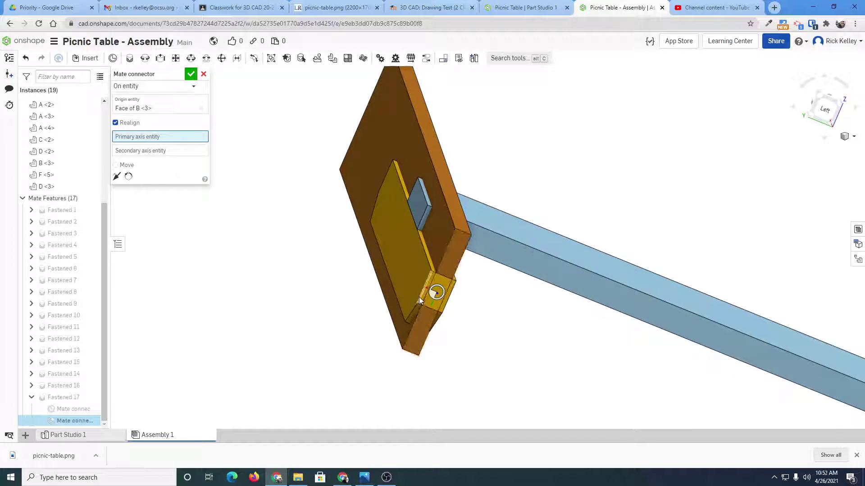
{"action": "left_click", "coordinate": [419, 292]}
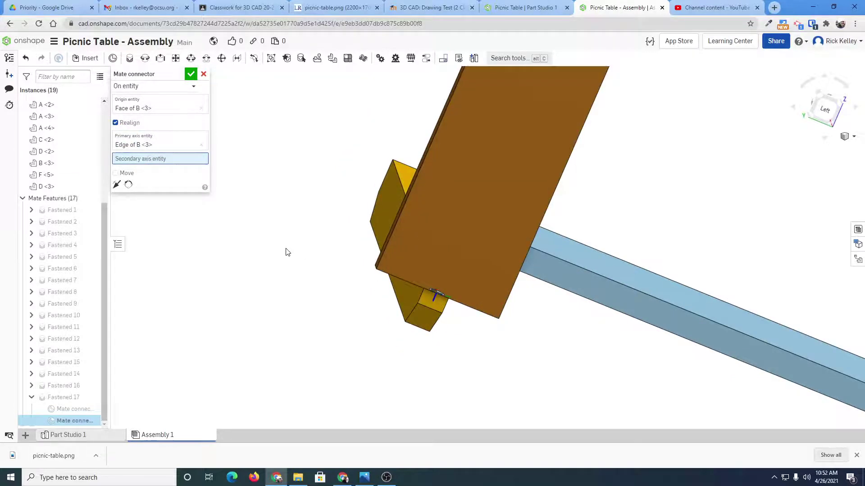
{"action": "right_click_drag", "start_coordinate": [488, 345], "coordinate": [561, 356]}
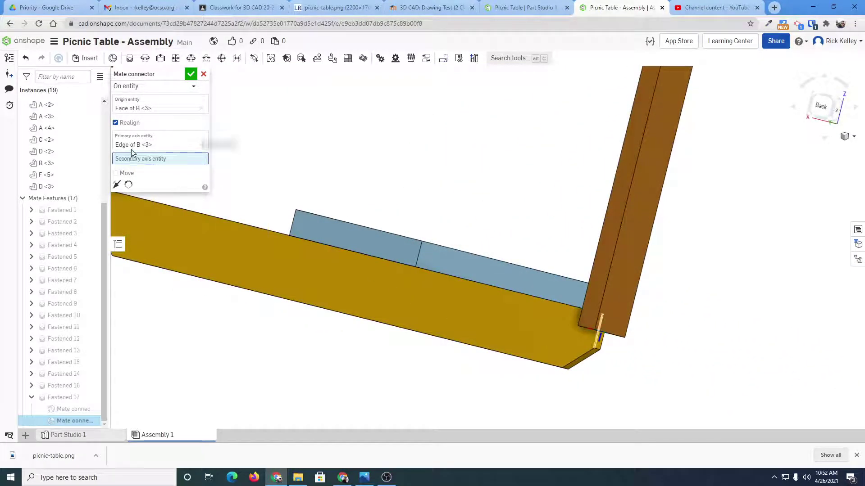
{"action": "left_click", "coordinate": [201, 144]}
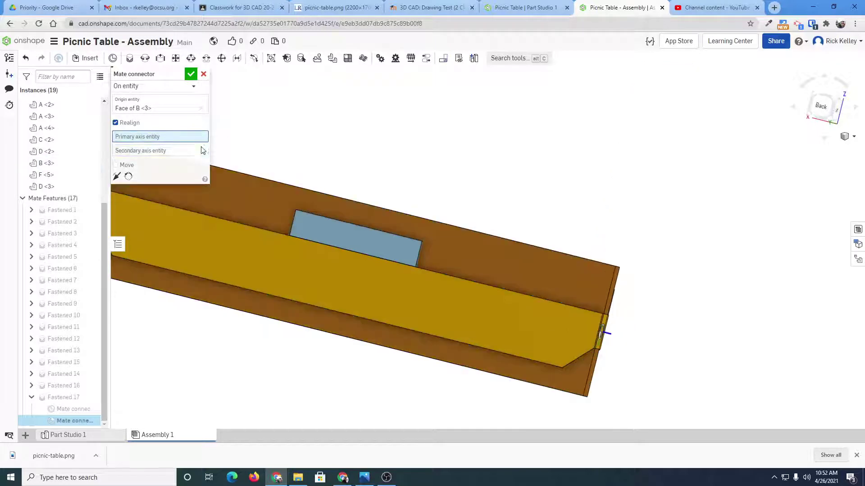
Set the connector's secondary axis to the short lower edge of board B's end face.
{"action": "left_click", "coordinate": [132, 153]}
{"action": "right_click_drag", "start_coordinate": [561, 323], "coordinate": [602, 357]}
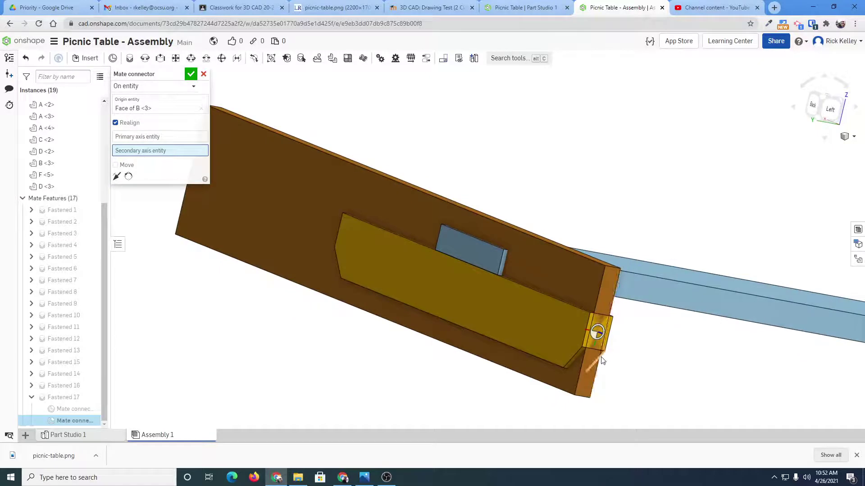
{"action": "left_click", "coordinate": [602, 359]}
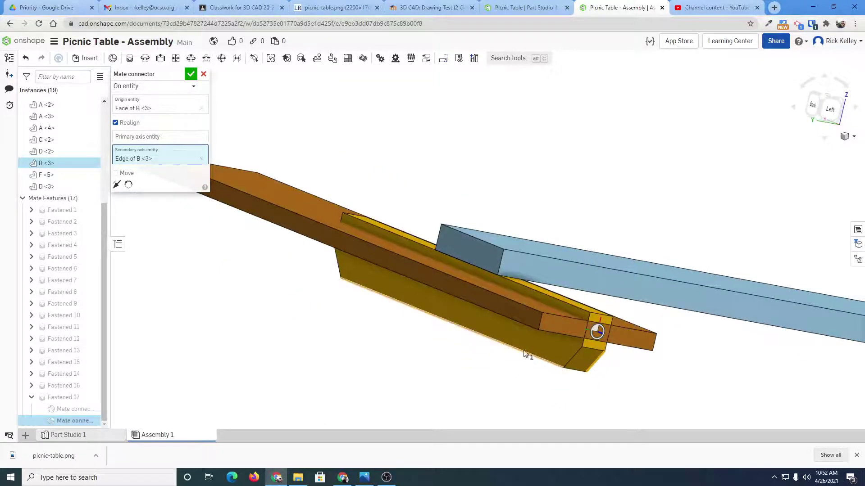
{"action": "right_click_drag", "start_coordinate": [631, 337], "coordinate": [610, 331]}
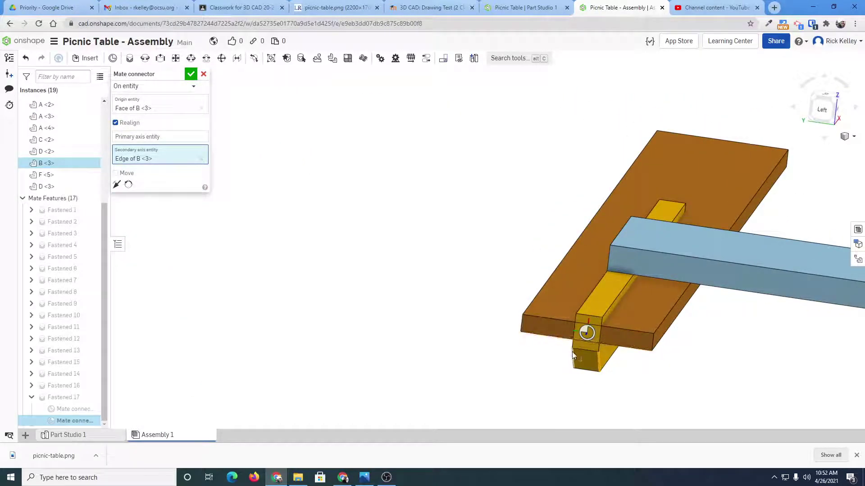
{"action": "mouse_move", "coordinate": [583, 351]}
{"action": "right_mouse_down"}
{"action": "mouse_move", "coordinate": [490, 336]}
{"action": "mouse_move", "coordinate": [570, 350]}
{"action": "right_mouse_up"}
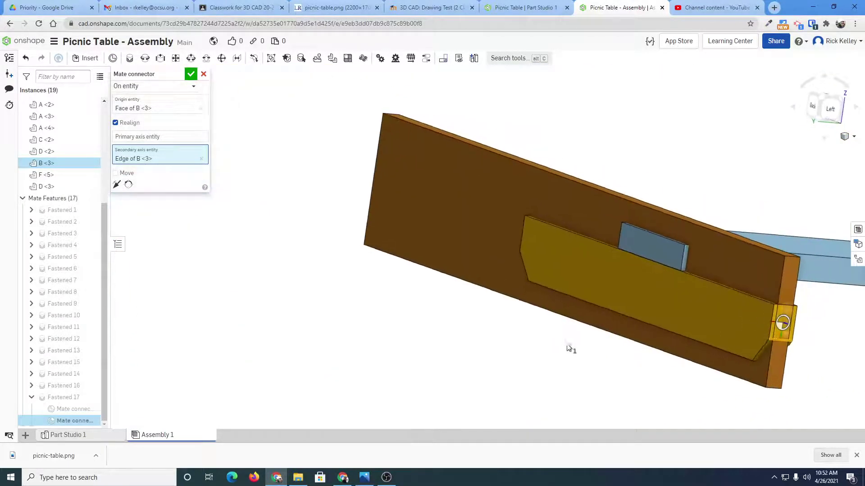
Set the connector's primary axis to the long upper edge of board B's side face.
{"action": "left_click", "coordinate": [131, 137]}
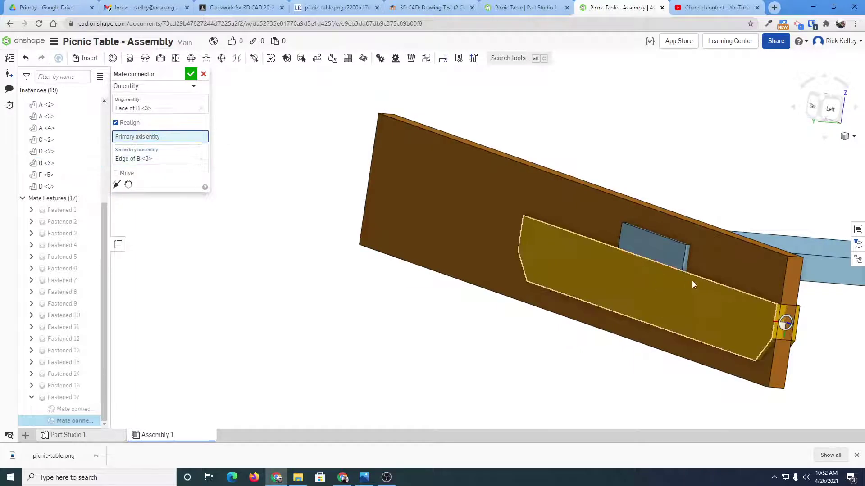
{"action": "left_click", "coordinate": [733, 289]}
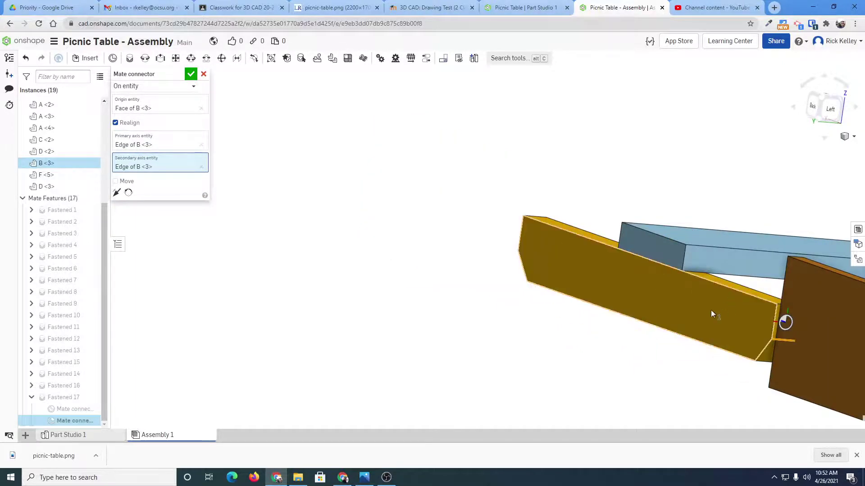
{"action": "right_click_drag", "start_coordinate": [711, 310], "coordinate": [594, 321]}
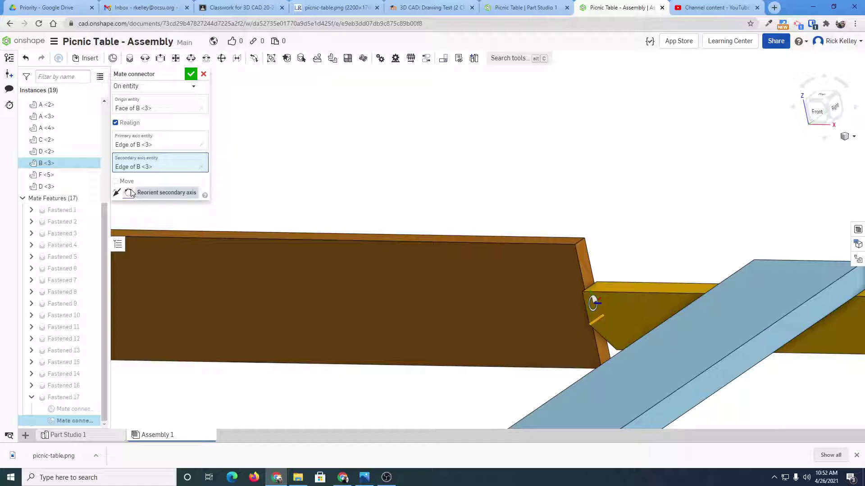
Offset board B's mate connector by 3 in along Y and accept the connector changes.
{"action": "left_click", "coordinate": [116, 182]}
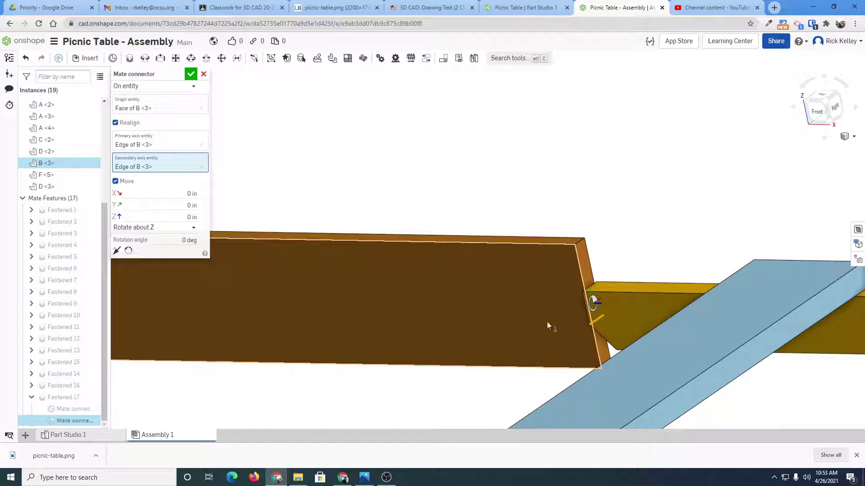
{"action": "left_click", "coordinate": [164, 208]}
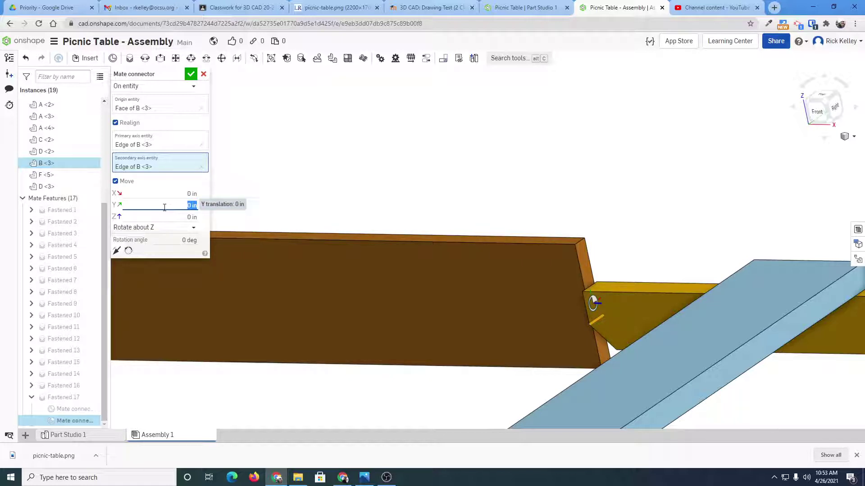
{"action": "key", "text": "Return"}
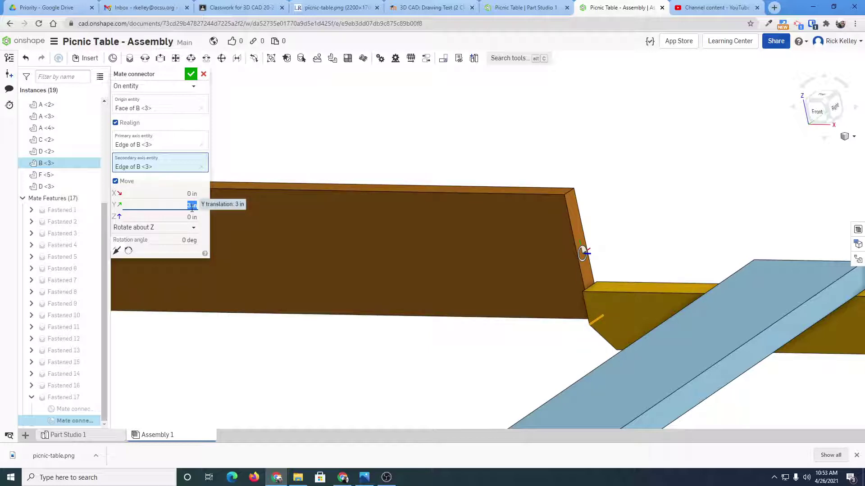
{"action": "left_click", "coordinate": [191, 74]}
Delete the three demonstration boards F <5>, B <3> and D <3> lying apart from the picnic table.
{"action": "scroll", "coordinate": [392, 208], "scroll_direction": "down", "scroll_amount": 5}
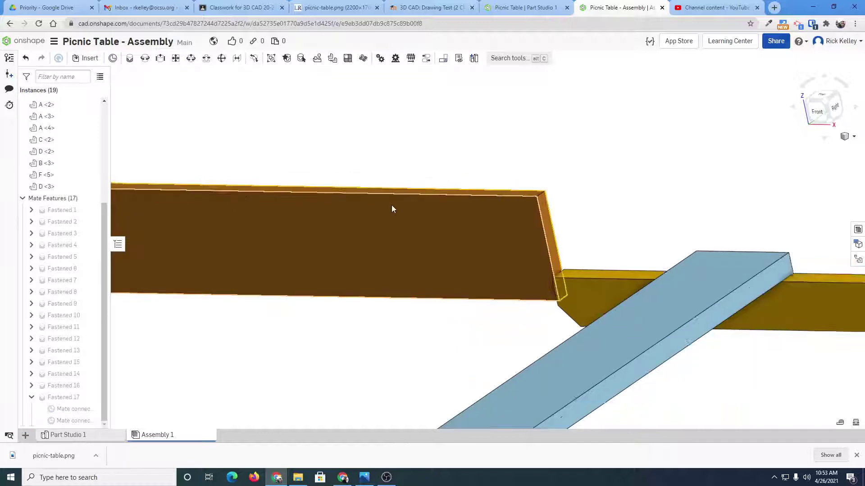
{"action": "right_click_drag", "start_coordinate": [421, 245], "coordinate": [490, 253]}
{"action": "right_click_drag", "start_coordinate": [354, 230], "coordinate": [336, 236]}
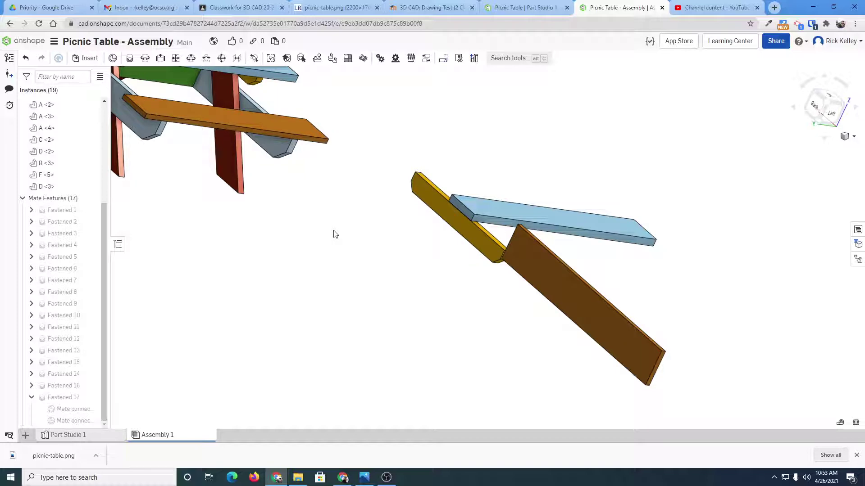
{"action": "mouse_move", "coordinate": [385, 199]}
{"action": "right_mouse_down"}
{"action": "mouse_move", "coordinate": [366, 185]}
{"action": "mouse_move", "coordinate": [382, 198]}
{"action": "right_mouse_up"}
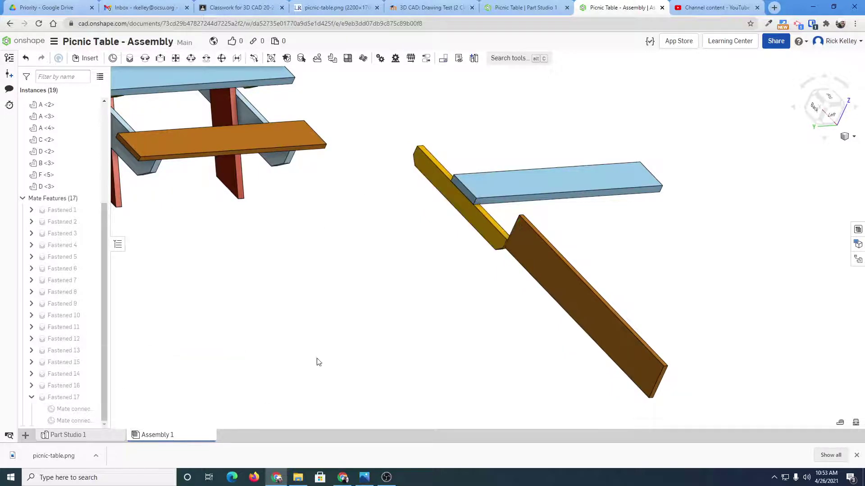
{"action": "right_click_drag", "start_coordinate": [418, 225], "coordinate": [407, 214]}
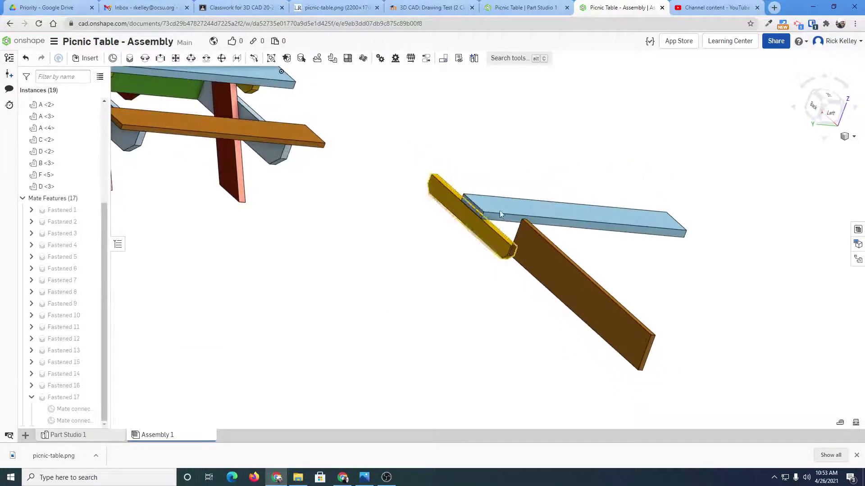
{"action": "left_click", "coordinate": [528, 209]}
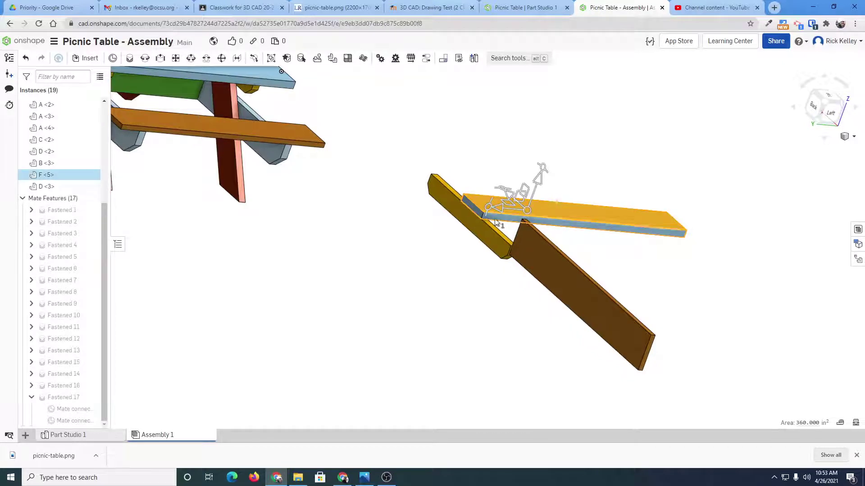
{"action": "key", "text": "Delete"}
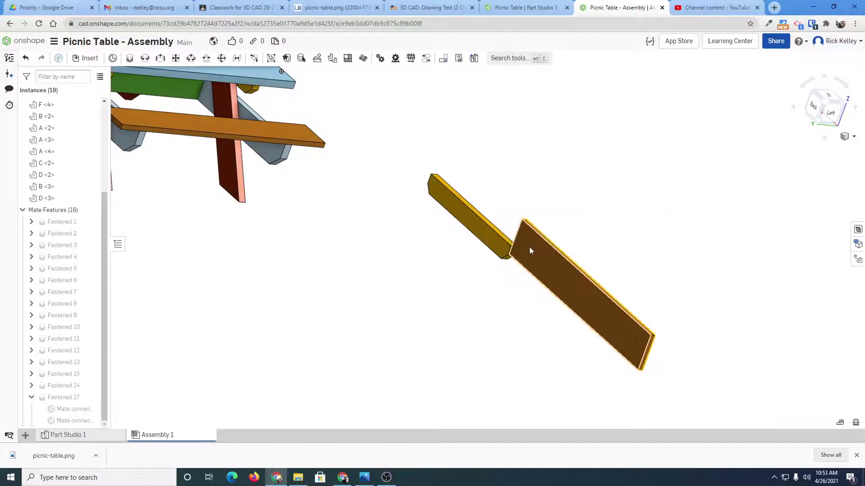
{"action": "left_click", "coordinate": [528, 247]}
{"action": "key", "text": "Delete"}
{"action": "left_click", "coordinate": [495, 246]}
{"action": "key", "text": "Delete"}
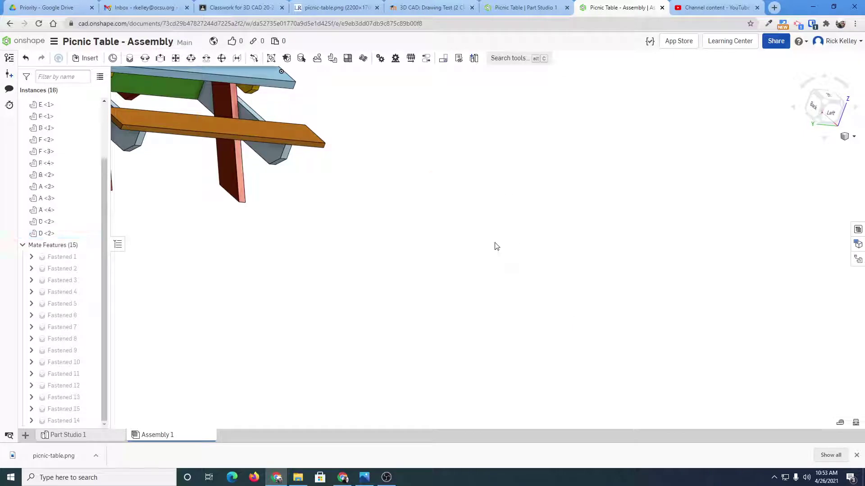
Examine how the centre tabletop board G <1> sits on the crosspiece B <2> beneath it, highlighting both parts.
{"action": "key", "text": "f"}
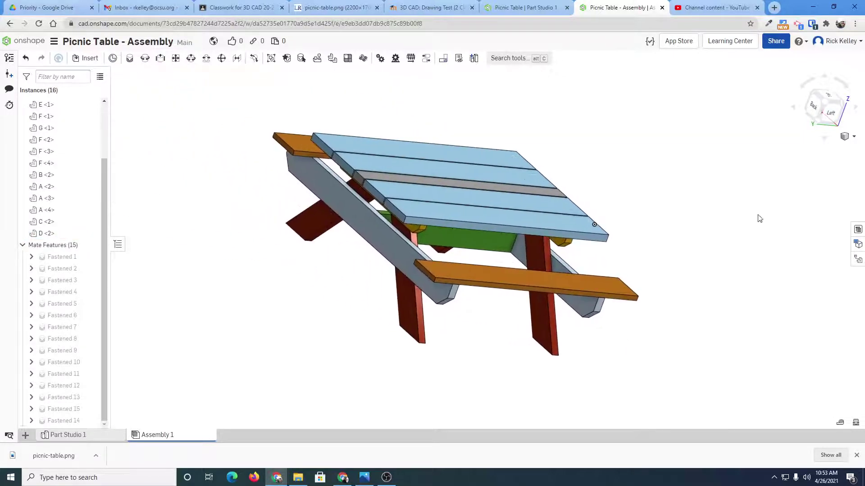
{"action": "right_click_drag", "start_coordinate": [774, 104], "coordinate": [495, 212]}
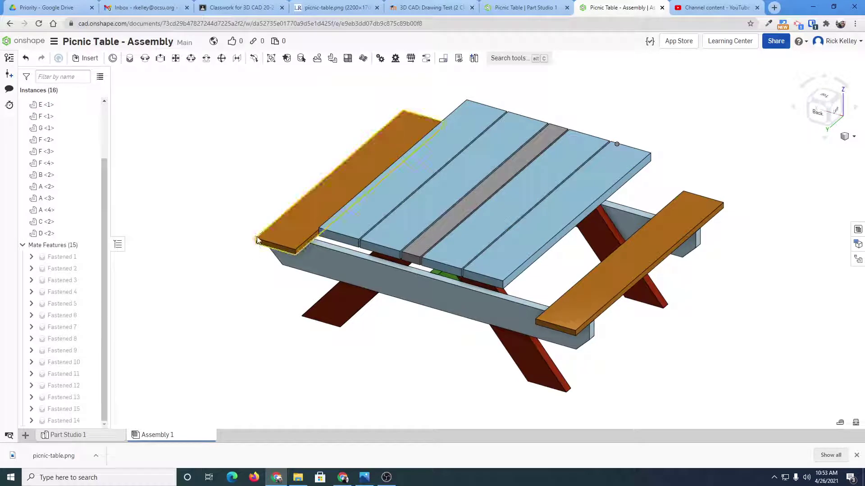
{"action": "left_click_drag", "start_coordinate": [104, 186], "coordinate": [107, 116]}
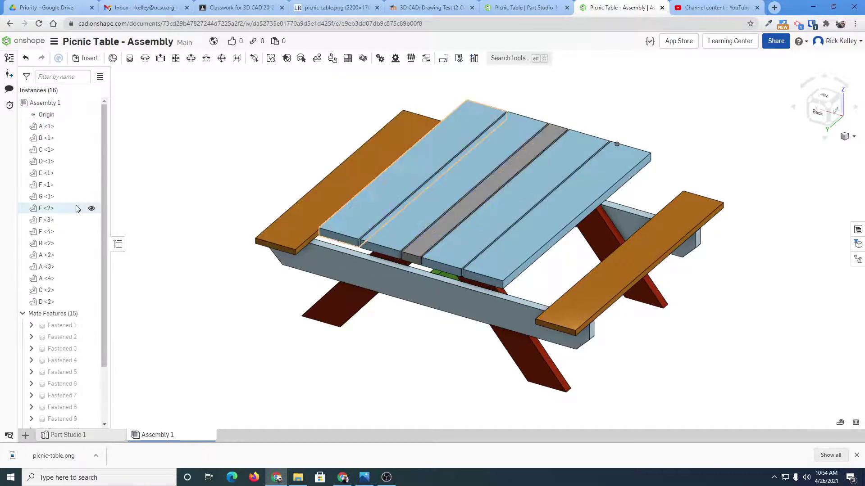
{"action": "left_click", "coordinate": [57, 196]}
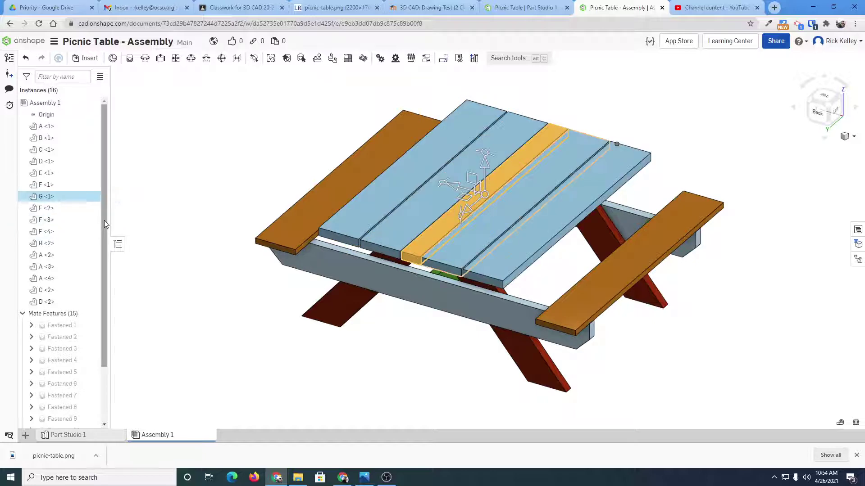
{"action": "left_click_drag", "start_coordinate": [104, 220], "coordinate": [105, 233]}
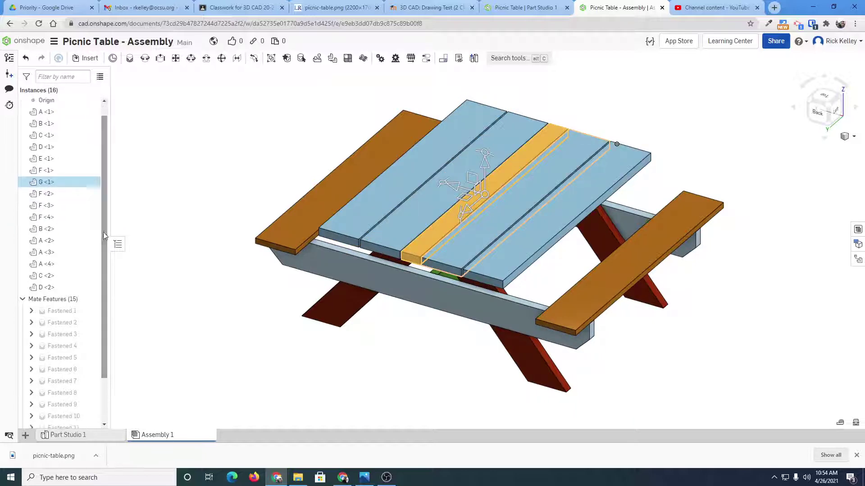
{"action": "right_click_drag", "start_coordinate": [326, 278], "coordinate": [318, 247]}
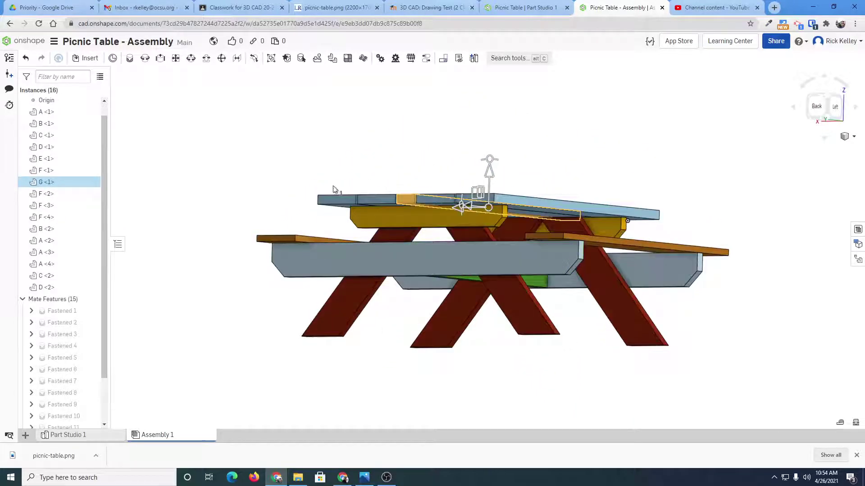
{"action": "scroll", "coordinate": [404, 202], "scroll_direction": "up", "scroll_amount": 8}
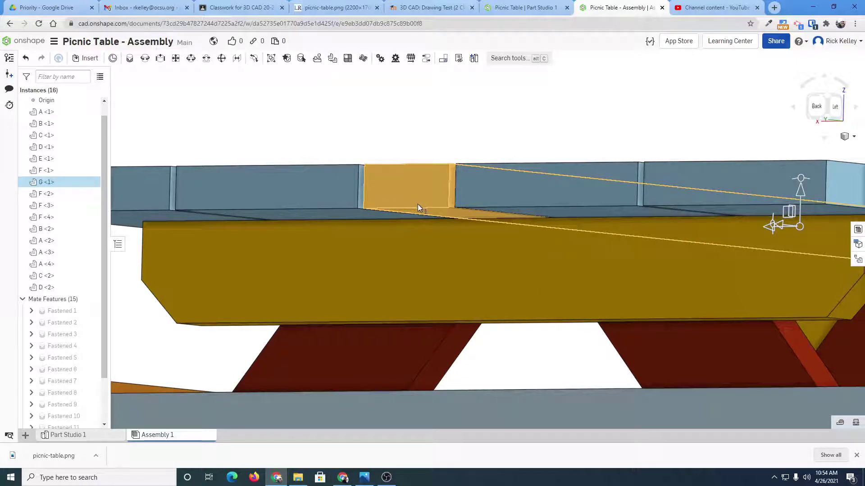
{"action": "left_click", "coordinate": [498, 251]}
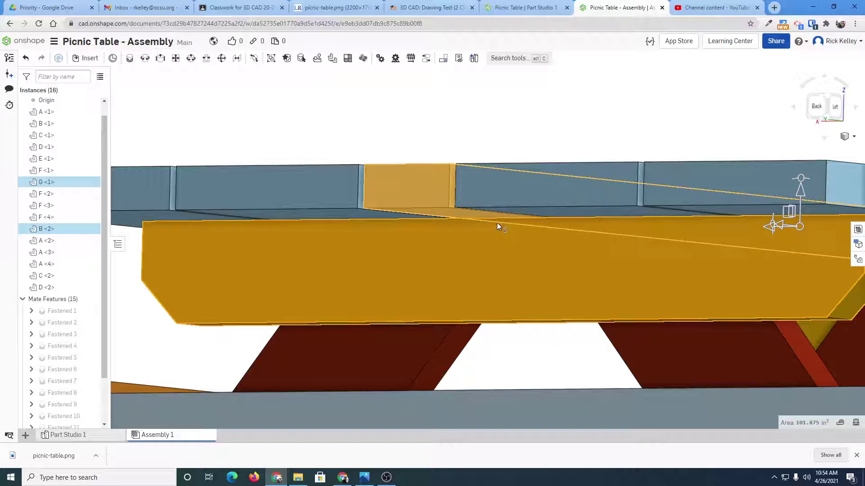
{"action": "right_click_drag", "start_coordinate": [505, 233], "coordinate": [483, 235]}
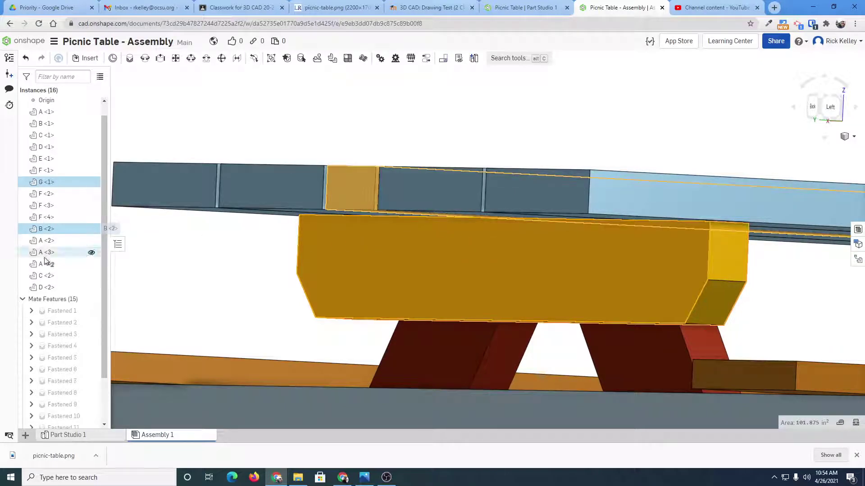
{"action": "left_click", "coordinate": [226, 126]}
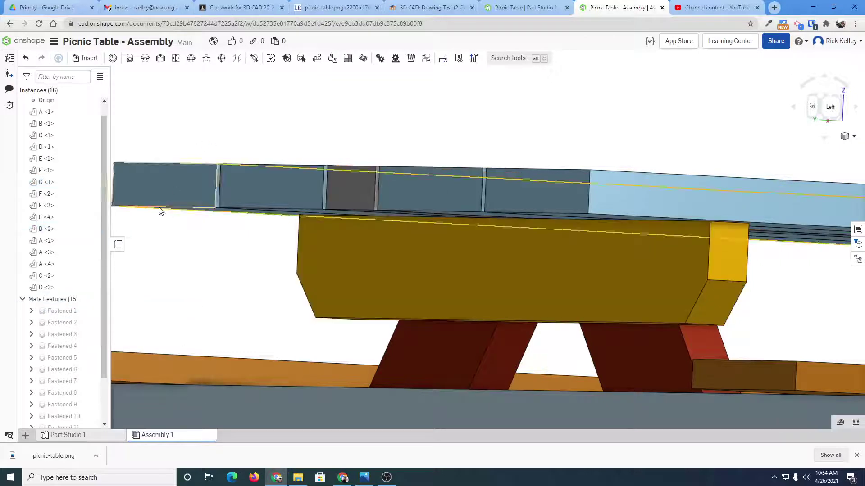
Open the Fastened 1 mate and examine the Y offset between crosspiece B and centre board G.
{"action": "double_click", "coordinate": [50, 312]}
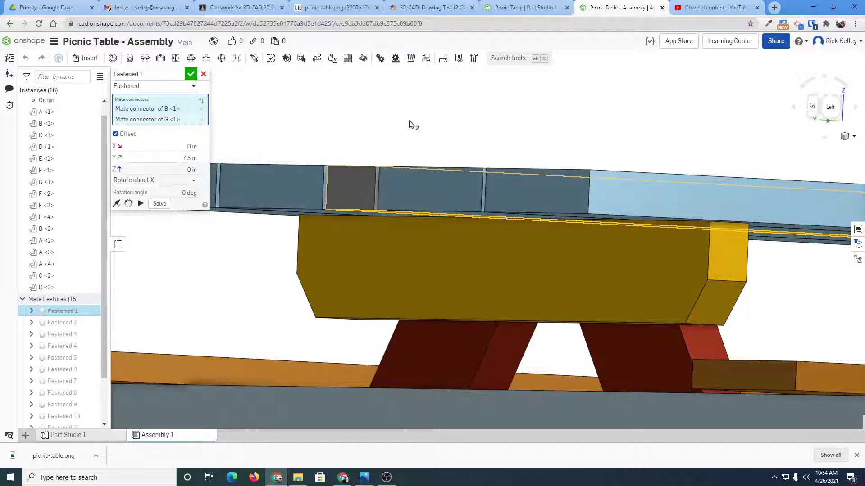
{"action": "scroll", "coordinate": [398, 122], "scroll_direction": "down", "scroll_amount": 3}
{"action": "scroll", "coordinate": [434, 108], "scroll_direction": "down", "scroll_amount": 3}
{"action": "scroll", "coordinate": [409, 114], "scroll_direction": "up", "scroll_amount": 5}
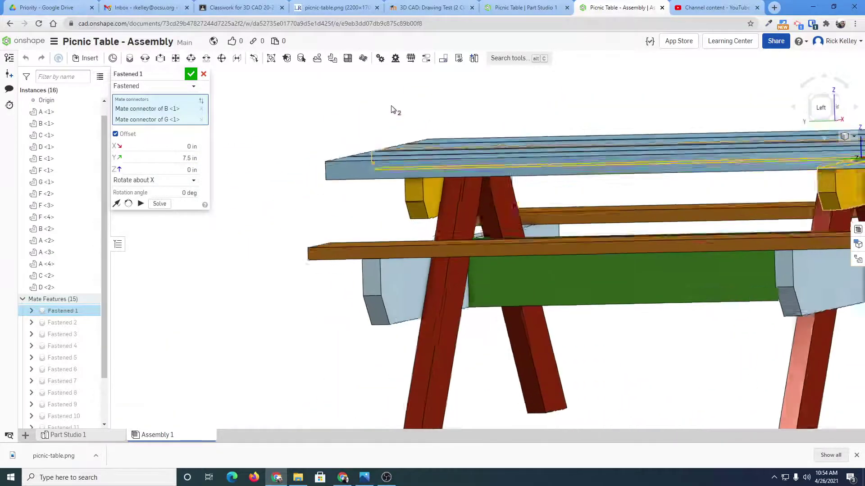
{"action": "scroll", "coordinate": [435, 110], "scroll_direction": "down", "scroll_amount": 3}
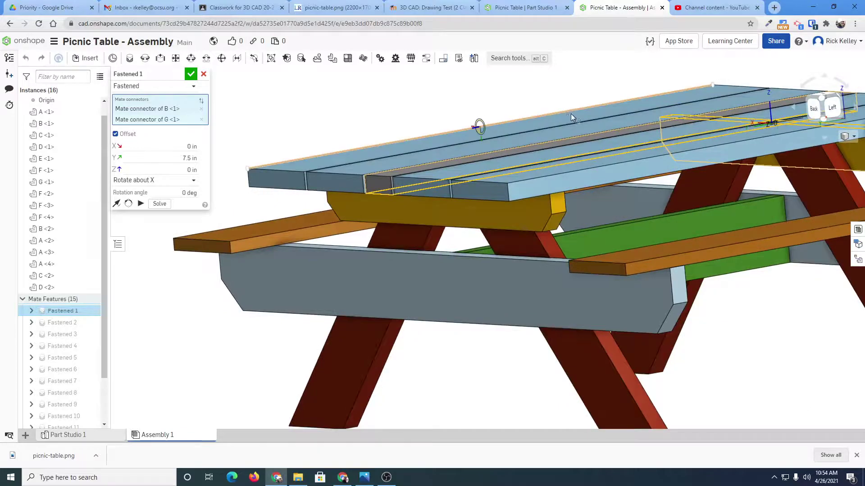
{"action": "scroll", "coordinate": [556, 135], "scroll_direction": "up", "scroll_amount": 5}
{"action": "right_click_drag", "start_coordinate": [556, 135], "coordinate": [821, 109]}
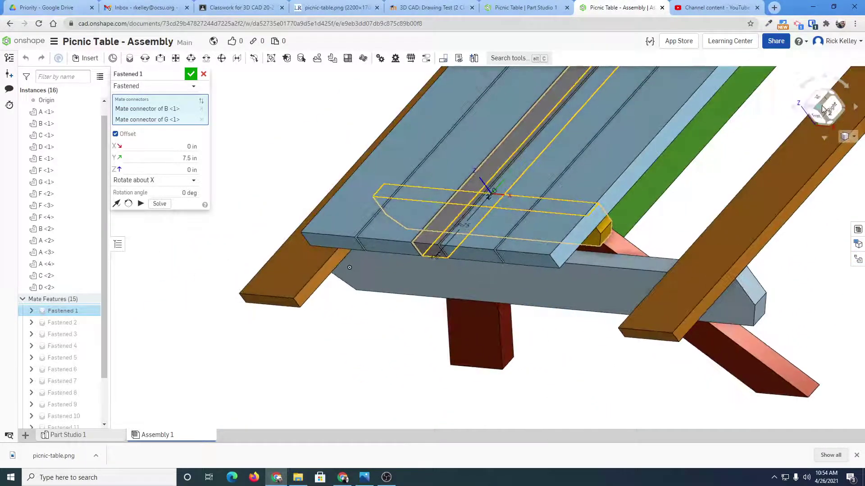
{"action": "left_click", "coordinate": [821, 109]}
{"action": "scroll", "coordinate": [405, 247], "scroll_direction": "up", "scroll_amount": 4}
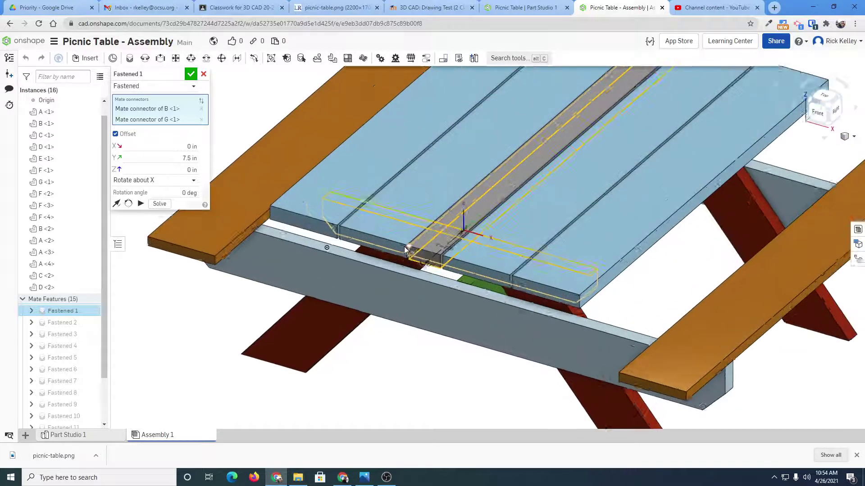
{"action": "scroll", "coordinate": [423, 249], "scroll_direction": "up", "scroll_amount": 3}
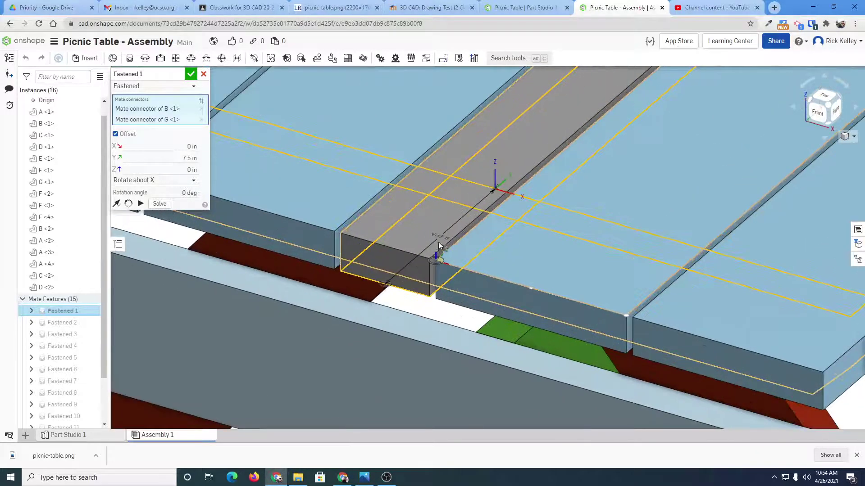
{"action": "scroll", "coordinate": [439, 242], "scroll_direction": "down", "scroll_amount": 3}
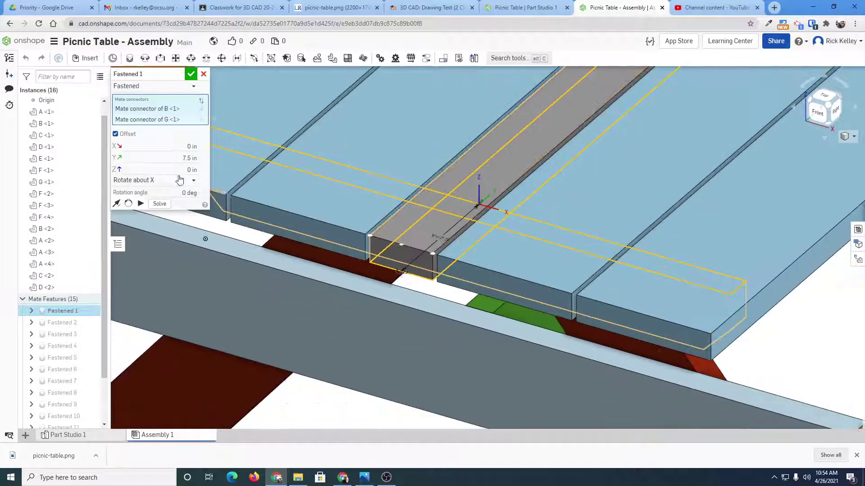
Try a Y offset of 0 in on the Fastened 1 mate, restore 7.5 in, and discard the edit.
{"action": "left_click", "coordinate": [157, 159]}
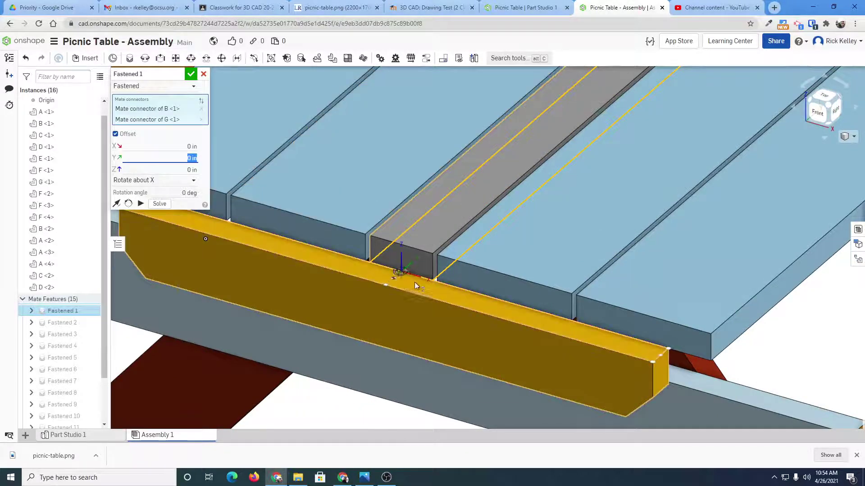
{"action": "scroll", "coordinate": [415, 274], "scroll_direction": "up", "scroll_amount": 3}
{"action": "scroll", "coordinate": [405, 269], "scroll_direction": "down", "scroll_amount": 3}
{"action": "mouse_move", "coordinate": [392, 269]}
{"action": "right_mouse_down"}
{"action": "mouse_move", "coordinate": [368, 270]}
{"action": "mouse_move", "coordinate": [382, 271]}
{"action": "right_mouse_up"}
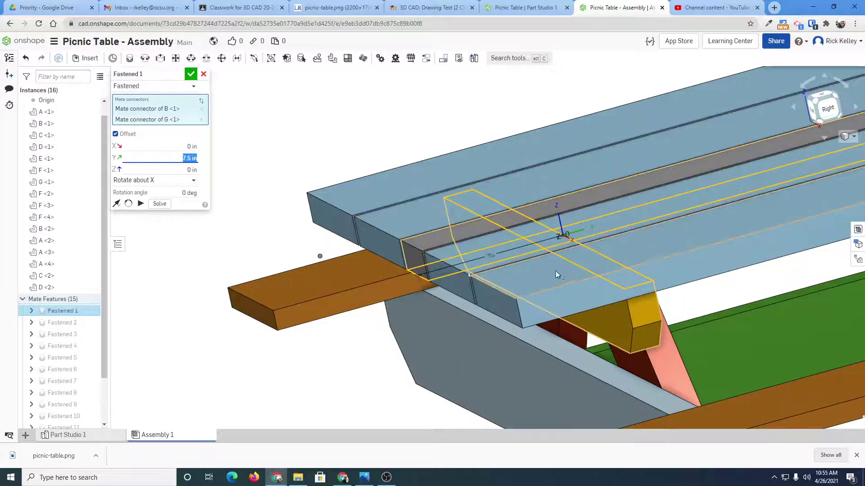
{"action": "scroll", "coordinate": [548, 266], "scroll_direction": "up", "scroll_amount": 5}
{"action": "right_click_drag", "start_coordinate": [549, 267], "coordinate": [415, 220]}
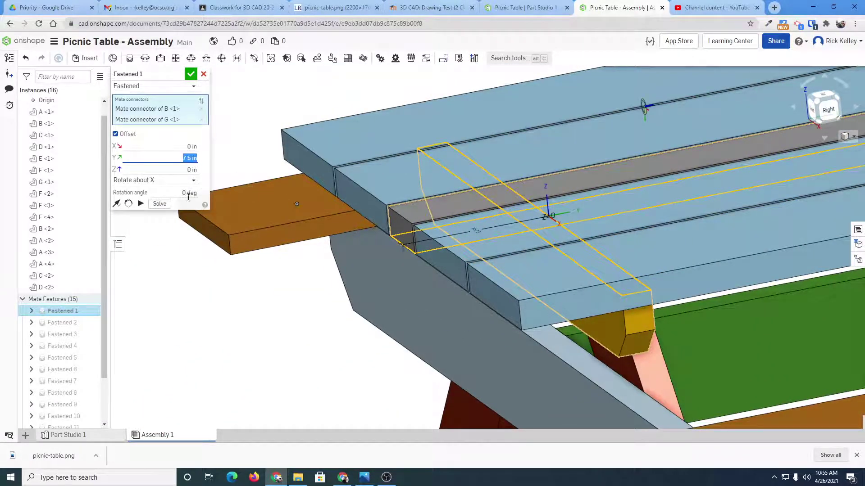
{"action": "left_click", "coordinate": [204, 74]}
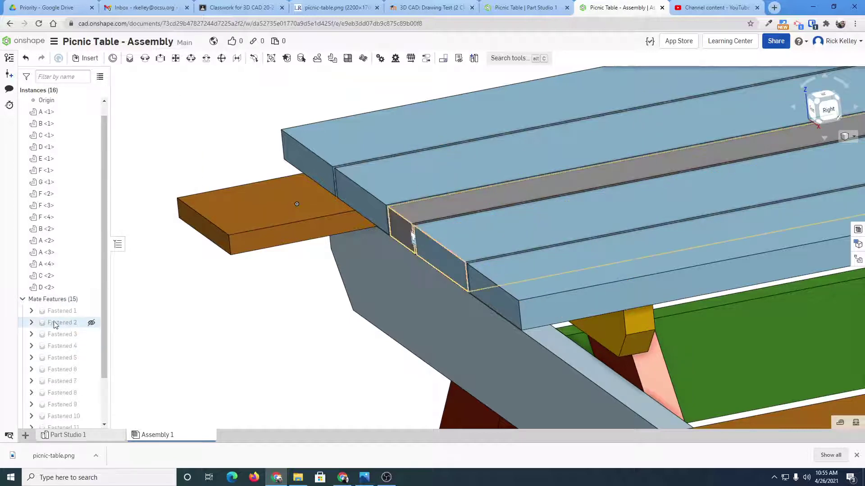
Open the Fastened 2 mate and examine the X offset that spaces centre board G <1> from board F <1>.
{"action": "mouse_move", "coordinate": [51, 327]}
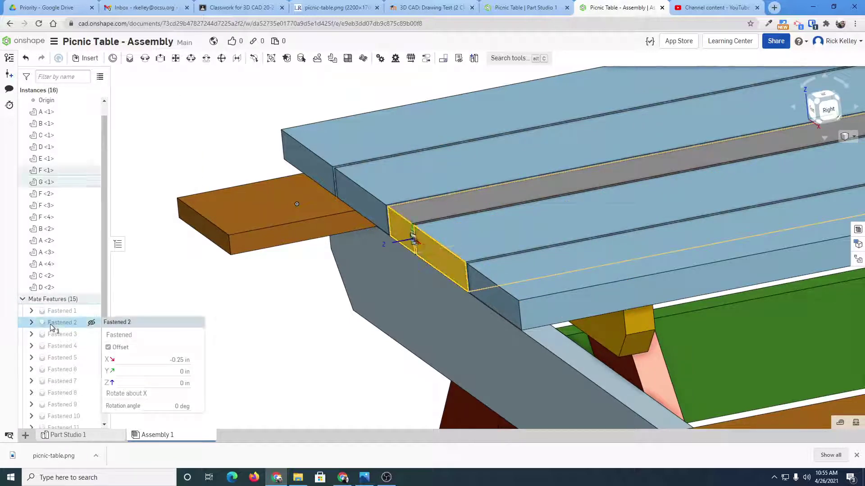
{"action": "double_click", "coordinate": [51, 327]}
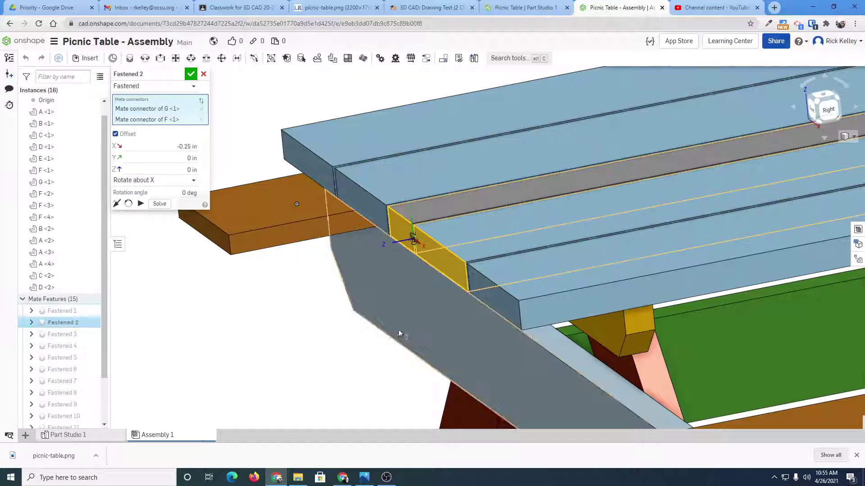
{"action": "right_click_drag", "start_coordinate": [333, 339], "coordinate": [455, 247]}
{"action": "scroll", "coordinate": [455, 247], "scroll_direction": "up", "scroll_amount": 5}
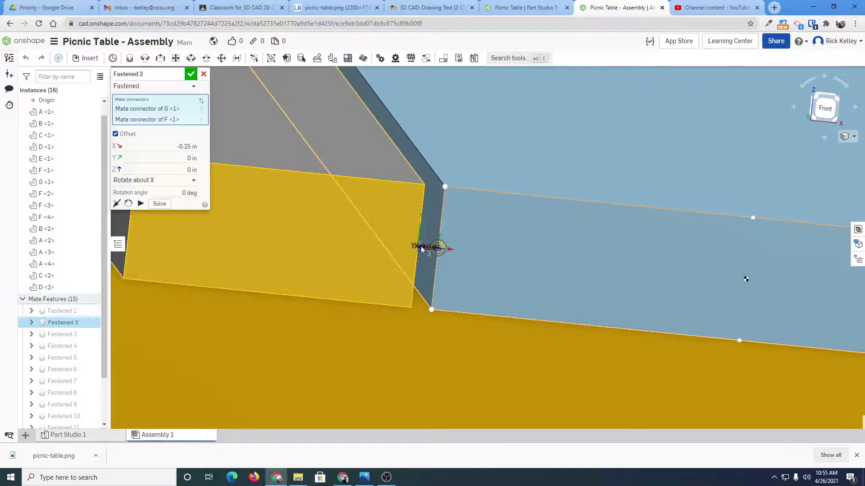
{"action": "scroll", "coordinate": [420, 247], "scroll_direction": "up", "scroll_amount": 5}
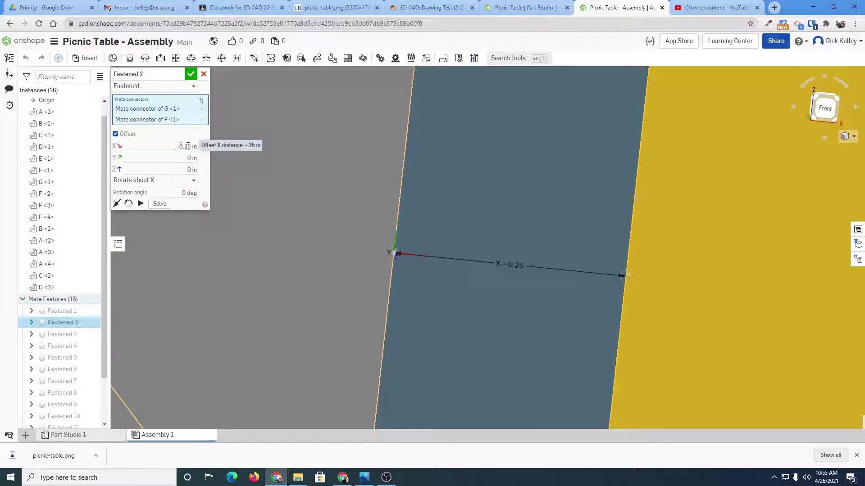
{"action": "scroll", "coordinate": [490, 225], "scroll_direction": "down", "scroll_amount": 5}
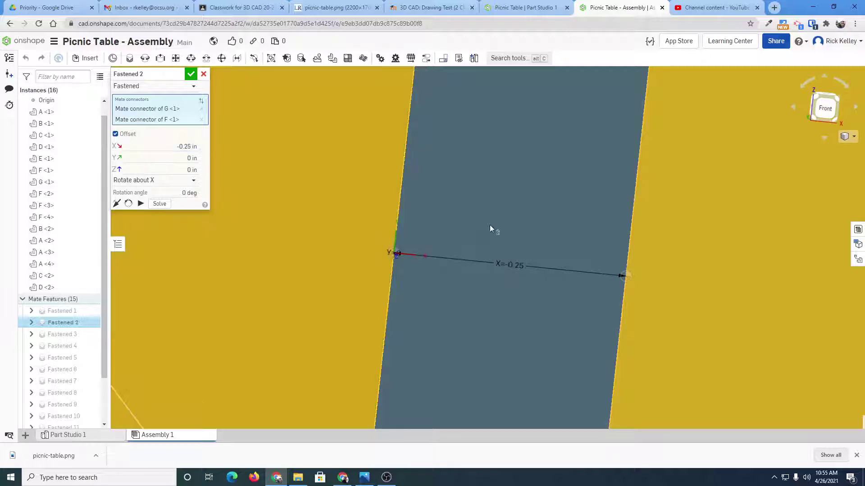
{"action": "scroll", "coordinate": [455, 189], "scroll_direction": "down", "scroll_amount": 5}
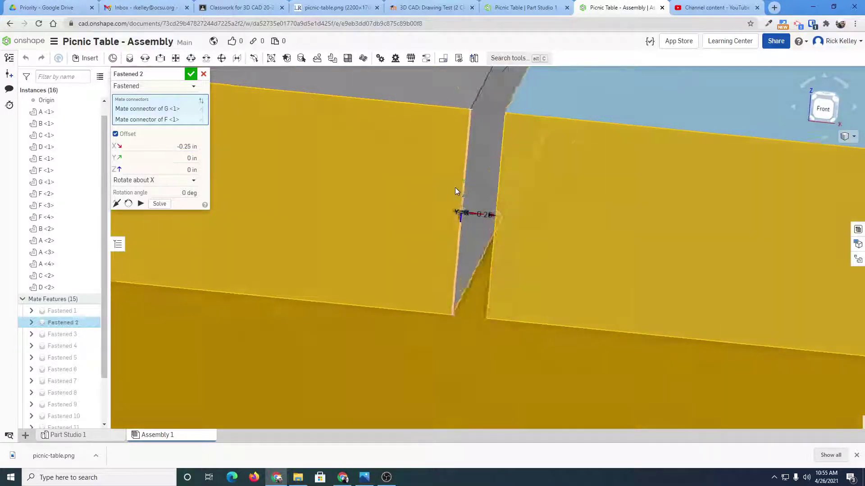
{"action": "scroll", "coordinate": [456, 194], "scroll_direction": "down", "scroll_amount": 4}
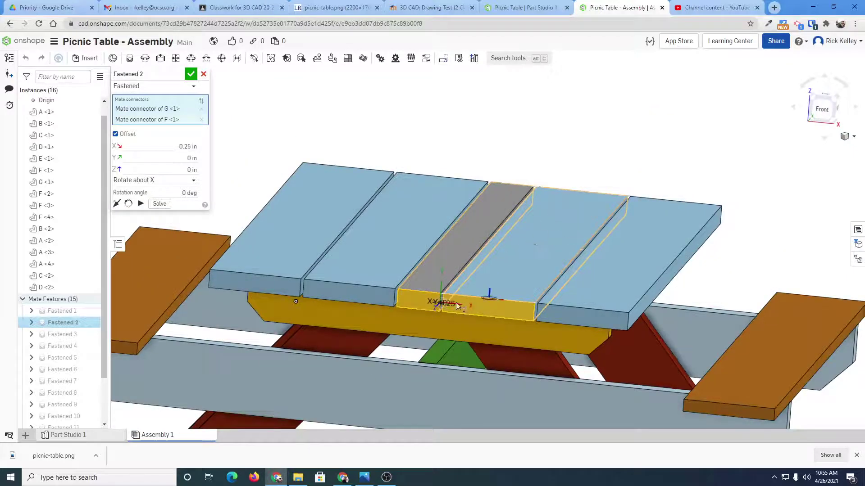
{"action": "scroll", "coordinate": [433, 303], "scroll_direction": "up", "scroll_amount": 10}
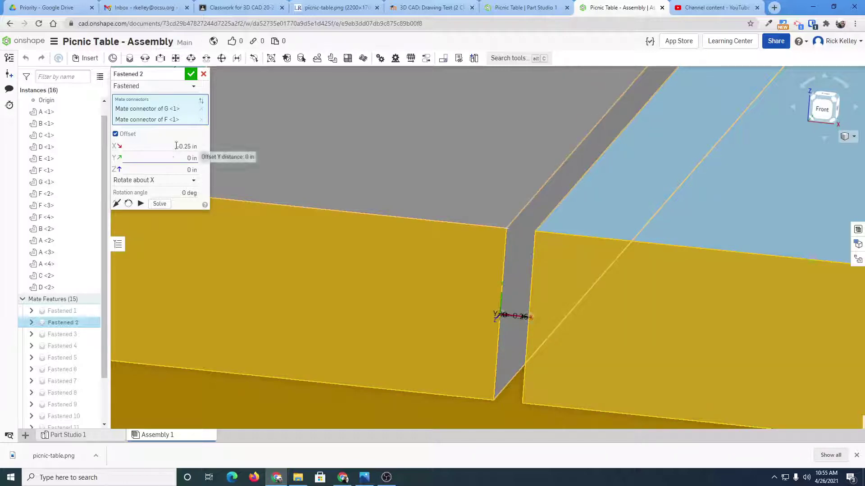
{"action": "left_click", "coordinate": [191, 74]}
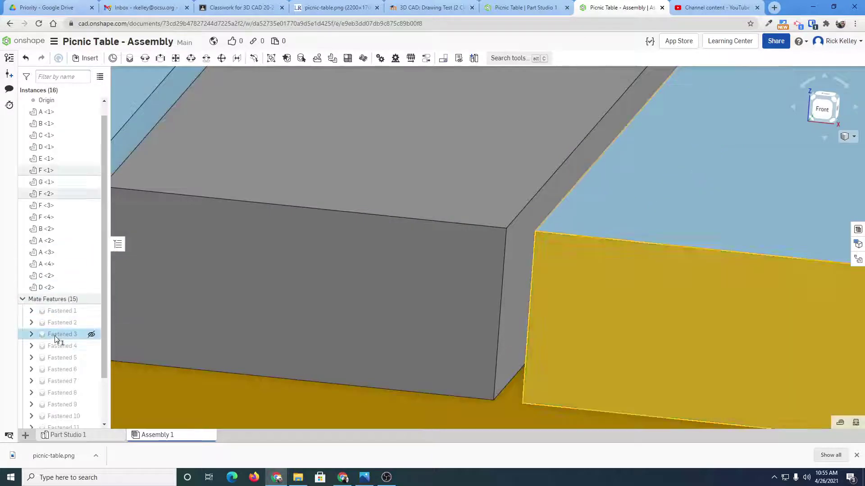
Review the X offsets in the Fastened 3, Fastened 4 and Fastened 5 mates between the remaining tabletop boards.
{"action": "double_click", "coordinate": [56, 338]}
{"action": "scroll", "coordinate": [333, 321], "scroll_direction": "down", "scroll_amount": 5}
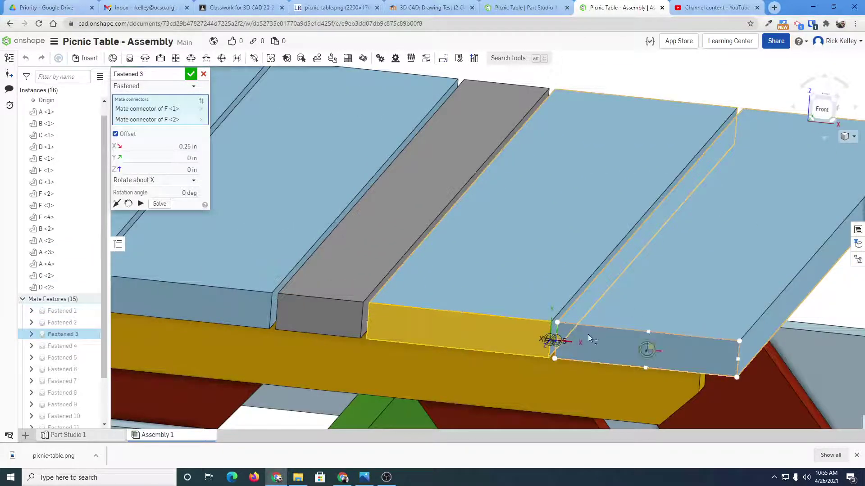
{"action": "left_click", "coordinate": [203, 74]}
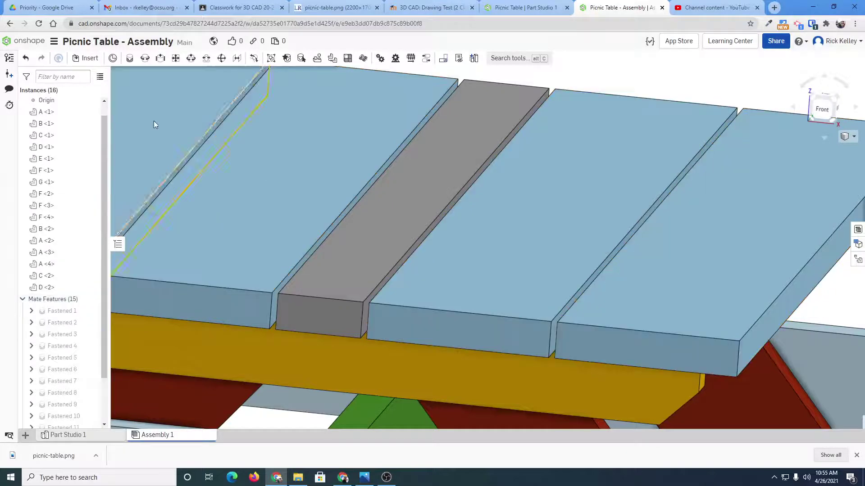
{"action": "double_click", "coordinate": [56, 346]}
{"action": "scroll", "coordinate": [596, 267], "scroll_direction": "up", "scroll_amount": 3}
{"action": "scroll", "coordinate": [507, 261], "scroll_direction": "down", "scroll_amount": 5}
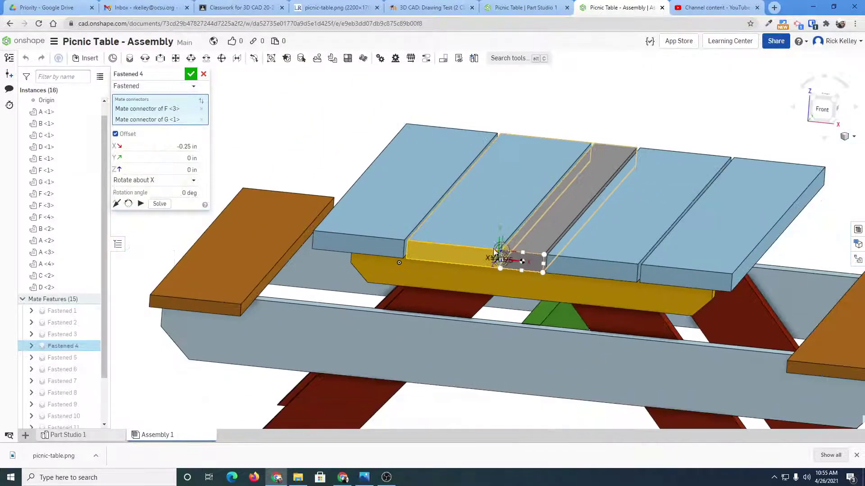
{"action": "left_click", "coordinate": [203, 74]}
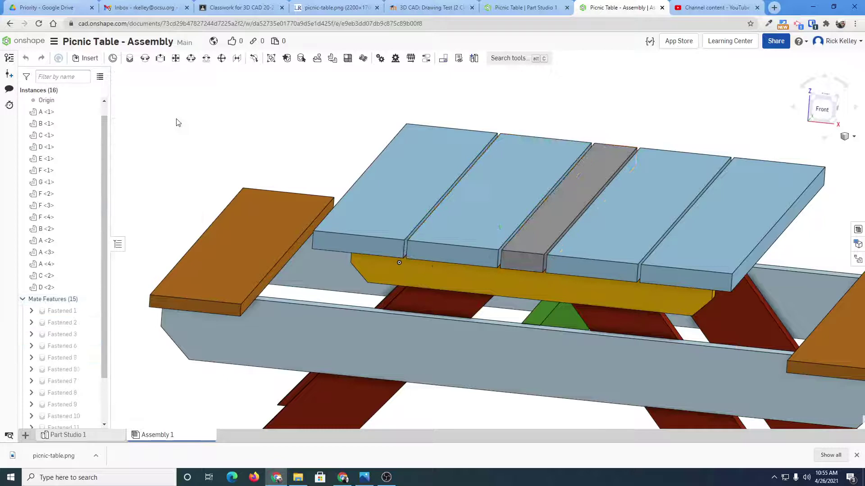
{"action": "double_click", "coordinate": [62, 358]}
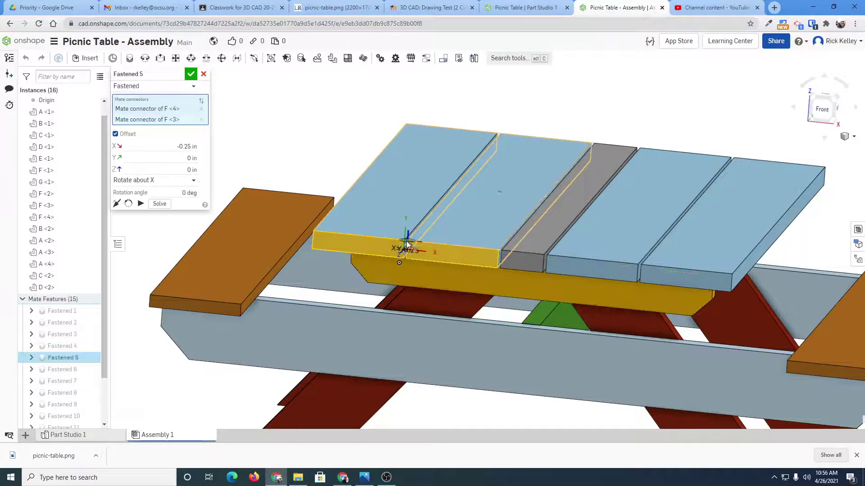
{"action": "left_click", "coordinate": [203, 75]}
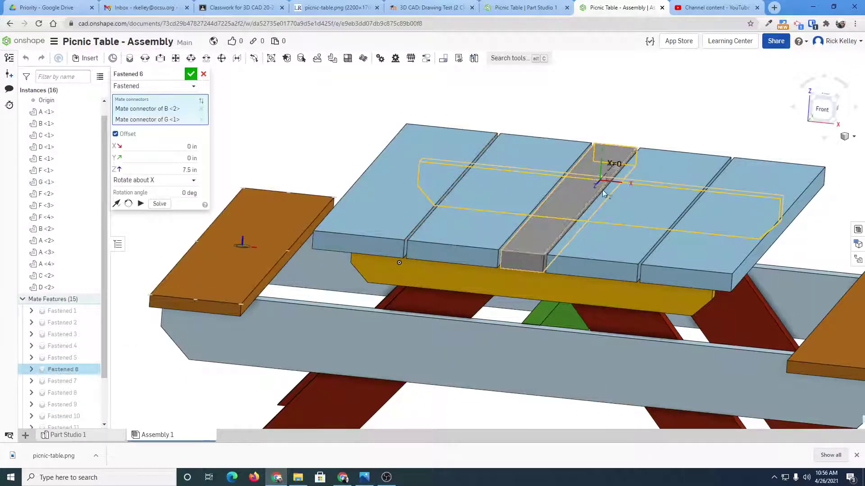
Examine the Z offset in the Fastened 6 mate between crosspiece B <2> and the end of centre board G <1>.
{"action": "scroll", "coordinate": [586, 168], "scroll_direction": "up", "scroll_amount": 5}
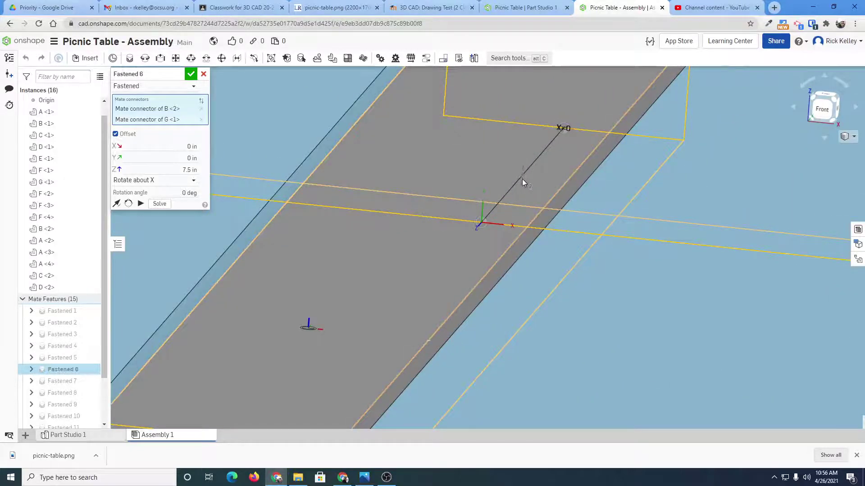
{"action": "scroll", "coordinate": [523, 179], "scroll_direction": "down", "scroll_amount": 5}
{"action": "right_click_drag", "start_coordinate": [514, 207], "coordinate": [499, 207]}
{"action": "scroll", "coordinate": [498, 207], "scroll_direction": "up", "scroll_amount": 3}
{"action": "scroll", "coordinate": [490, 209], "scroll_direction": "down", "scroll_amount": 2}
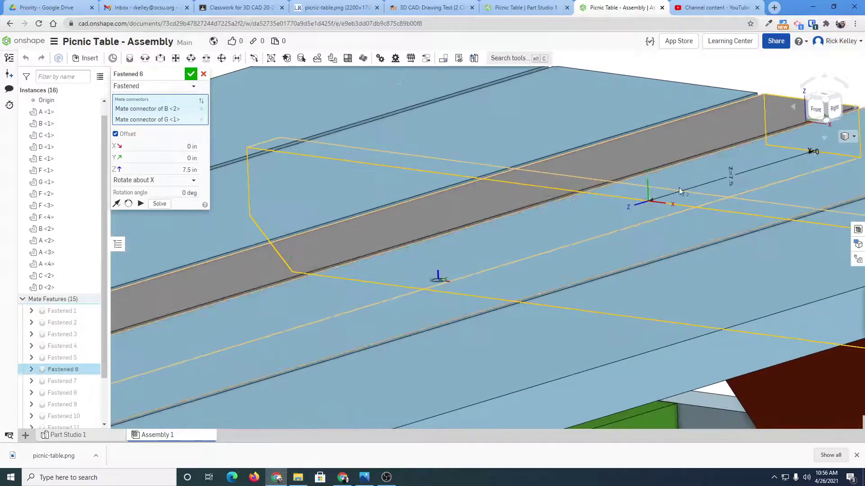
{"action": "right_click_drag", "start_coordinate": [679, 188], "coordinate": [698, 197]}
{"action": "right_click_drag", "start_coordinate": [459, 223], "coordinate": [554, 235]}
{"action": "scroll", "coordinate": [567, 238], "scroll_direction": "down", "scroll_amount": 3}
{"action": "scroll", "coordinate": [622, 218], "scroll_direction": "up", "scroll_amount": 2}
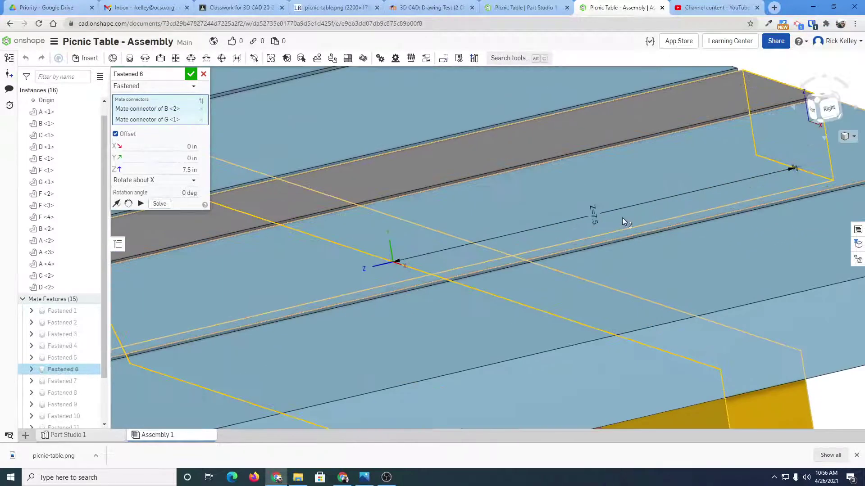
{"action": "scroll", "coordinate": [622, 218], "scroll_direction": "down", "scroll_amount": 5}
{"action": "scroll", "coordinate": [571, 191], "scroll_direction": "up", "scroll_amount": 3}
{"action": "right_click_drag", "start_coordinate": [571, 191], "coordinate": [405, 270]}
{"action": "scroll", "coordinate": [406, 270], "scroll_direction": "up", "scroll_amount": 2}
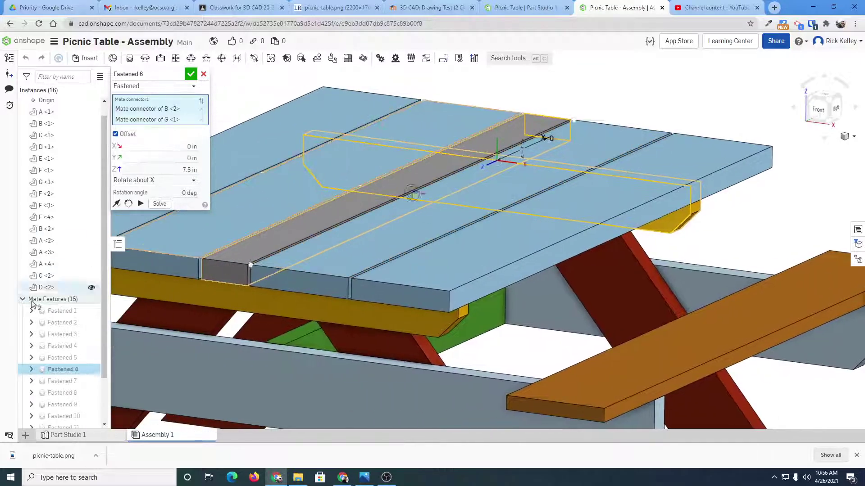
Open the Fastened 7 mate and examine where leg A <1> joins crosspiece B <2>, leaving the mate unedited.
{"action": "double_click", "coordinate": [64, 381]}
{"action": "right_click_drag", "start_coordinate": [338, 382], "coordinate": [517, 342]}
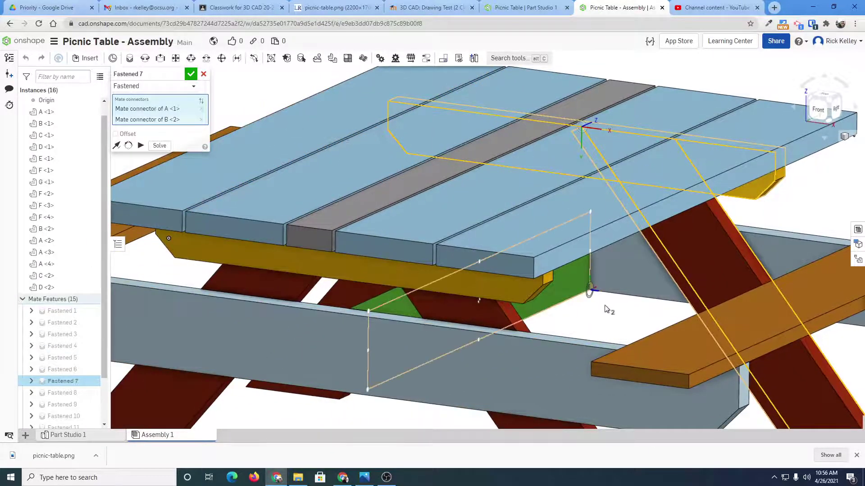
{"action": "right_click_drag", "start_coordinate": [608, 305], "coordinate": [554, 298]}
{"action": "right_click_drag", "start_coordinate": [754, 182], "coordinate": [676, 225]}
{"action": "scroll", "coordinate": [537, 256], "scroll_direction": "up", "scroll_amount": 6}
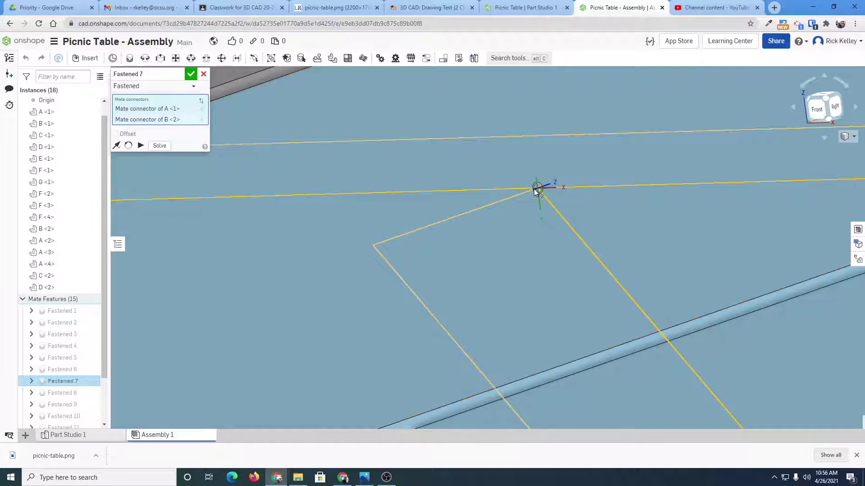
{"action": "scroll", "coordinate": [533, 189], "scroll_direction": "up", "scroll_amount": 3}
{"action": "scroll", "coordinate": [534, 190], "scroll_direction": "down", "scroll_amount": 3}
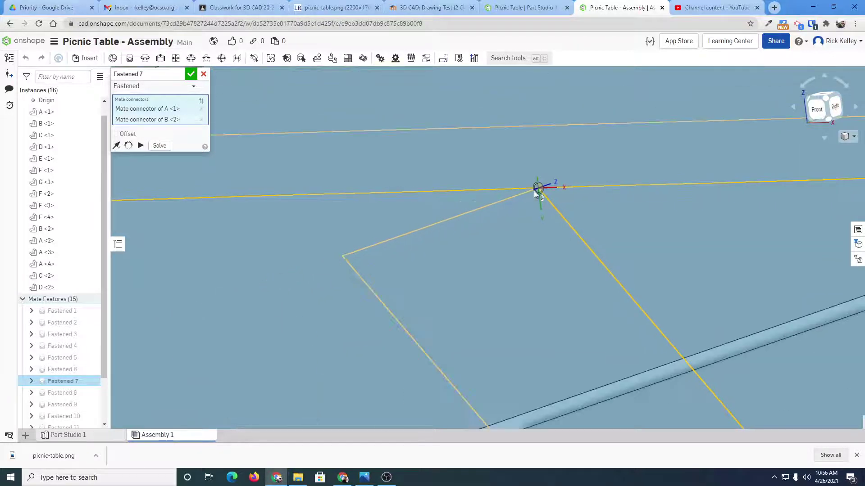
{"action": "scroll", "coordinate": [564, 222], "scroll_direction": "down", "scroll_amount": 3}
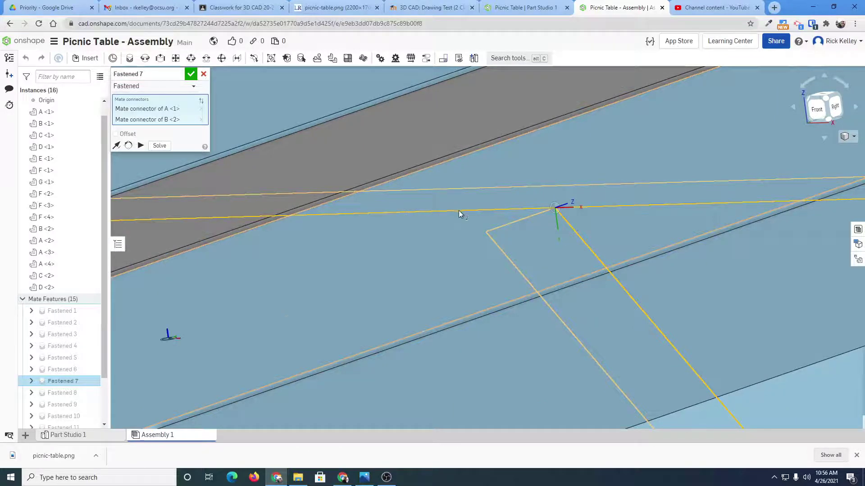
{"action": "scroll", "coordinate": [459, 211], "scroll_direction": "down", "scroll_amount": 5}
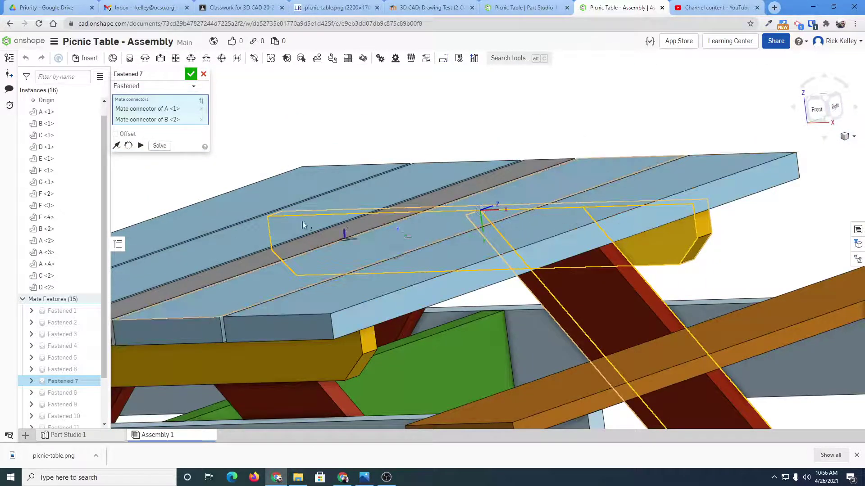
{"action": "key", "text": "Escape"}
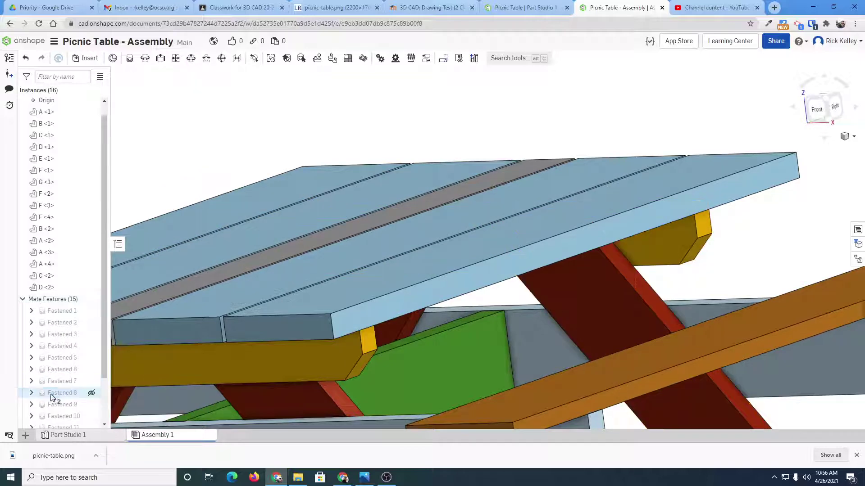
Review how the Fastened 8, Fastened 9 and Fastened 10 mates attach the other three legs to the crosspieces.
{"action": "double_click", "coordinate": [61, 393]}
{"action": "right_click_drag", "start_coordinate": [219, 332], "coordinate": [429, 133]}
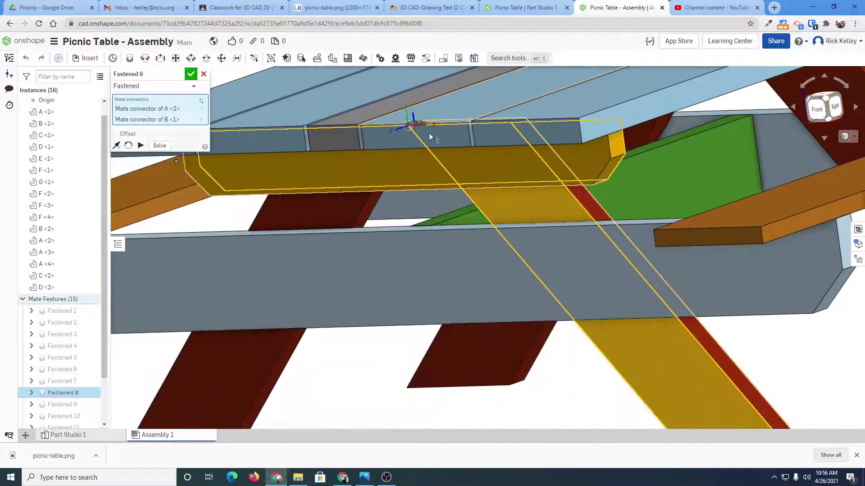
{"action": "key", "text": "Escape"}
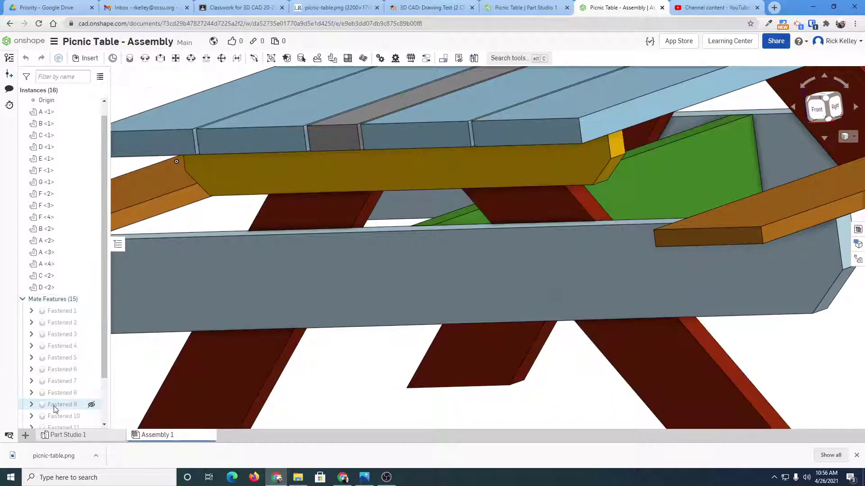
{"action": "double_click", "coordinate": [54, 407]}
{"action": "right_click_drag", "start_coordinate": [114, 391], "coordinate": [551, 288]}
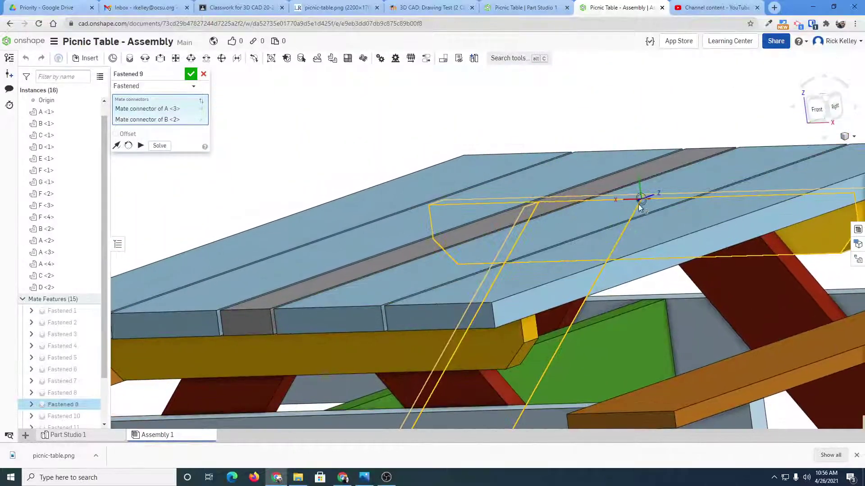
{"action": "left_click", "coordinate": [62, 416]}
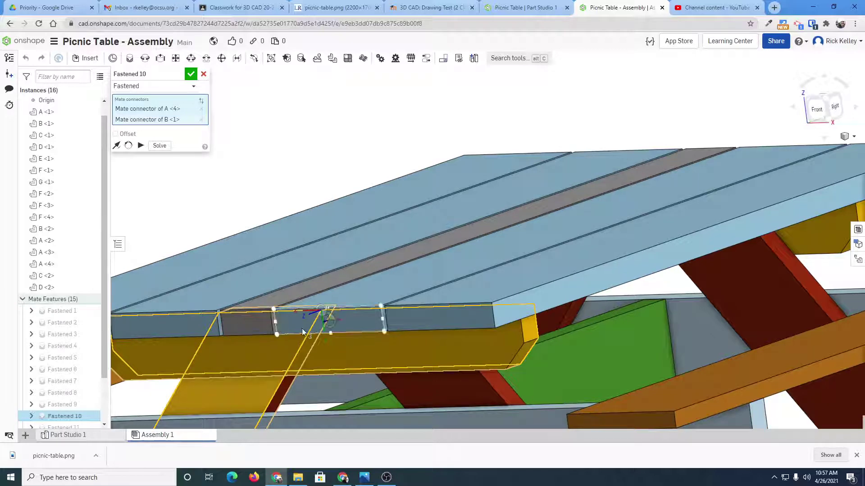
{"action": "scroll", "coordinate": [503, 318], "scroll_direction": "down", "scroll_amount": 5}
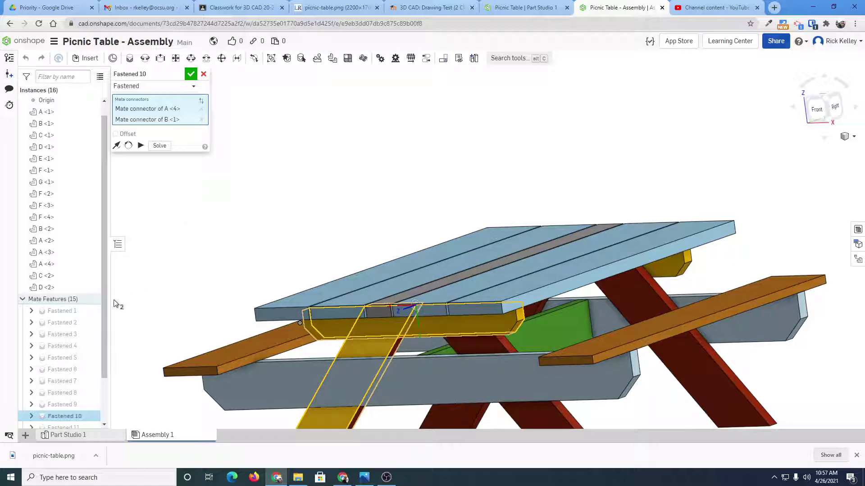
{"action": "scroll", "coordinate": [81, 302], "scroll_direction": "down", "scroll_amount": 2}
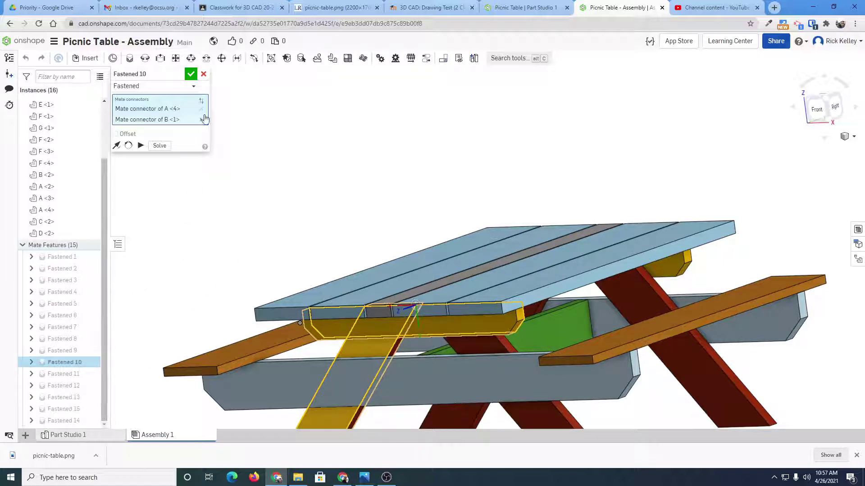
{"action": "left_click", "coordinate": [203, 75]}
Inspect the whole picnic table and highlight leg A <2> at its front corner.
{"action": "scroll", "coordinate": [318, 191], "scroll_direction": "down", "scroll_amount": 3}
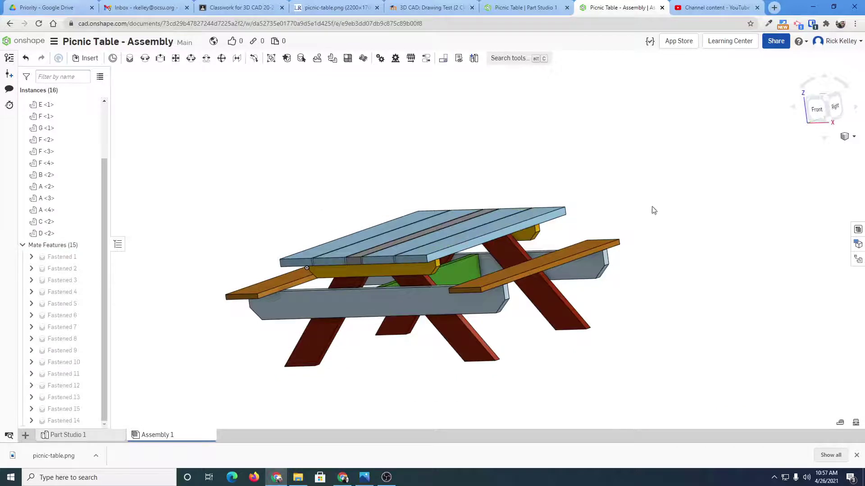
{"action": "right_click_drag", "start_coordinate": [708, 198], "coordinate": [711, 207]}
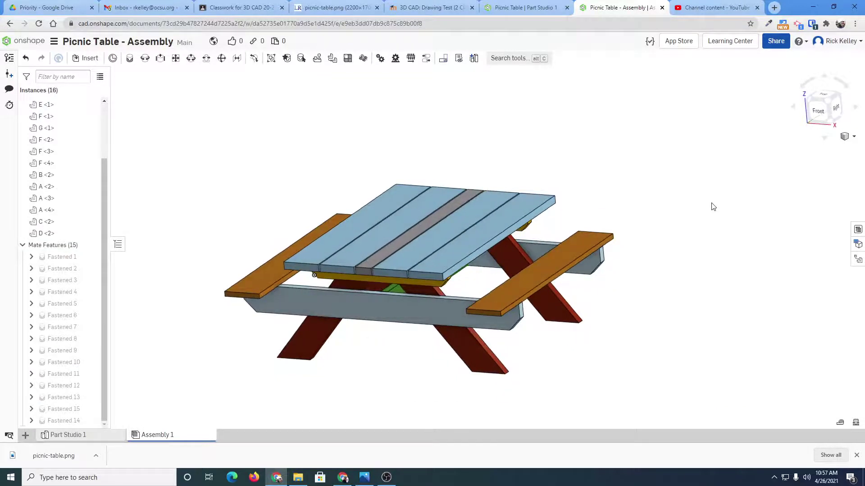
{"action": "left_click", "coordinate": [483, 361]}
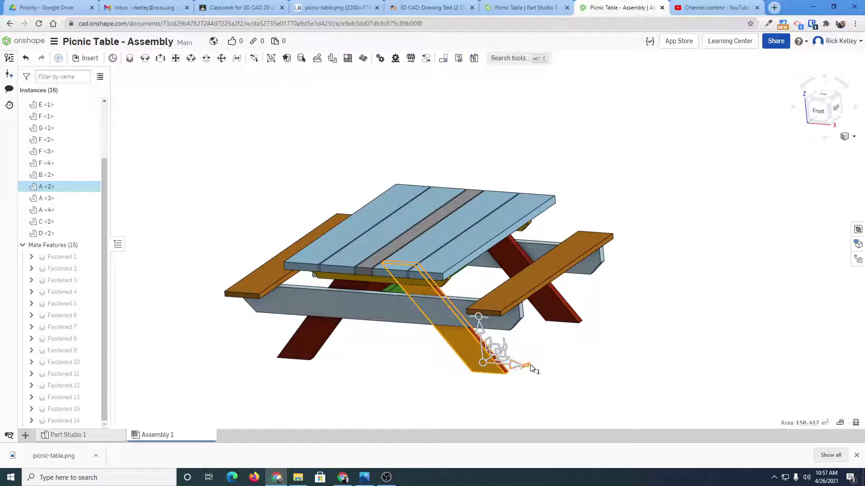
{"action": "right_click_drag", "start_coordinate": [532, 368], "coordinate": [567, 337]}
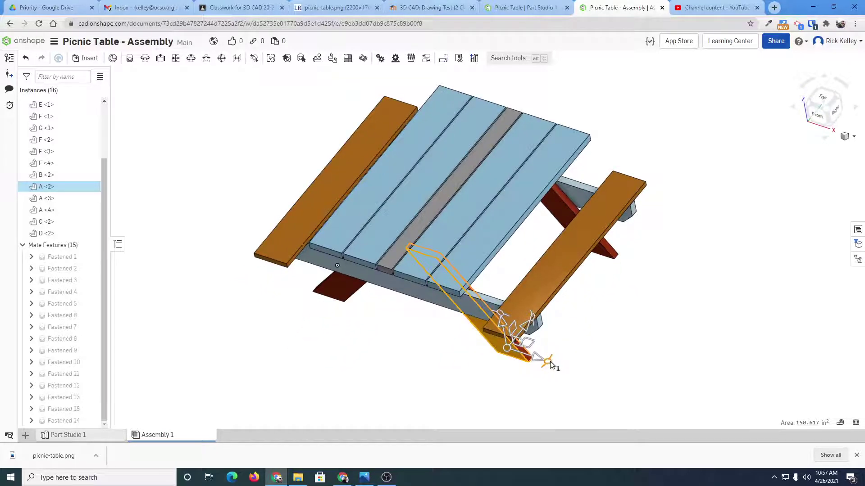
Try to rotate leg A <2> 180 degrees about the vertical axis while it is mated to the table.
{"action": "left_click_drag", "start_coordinate": [550, 361], "coordinate": [443, 388]}
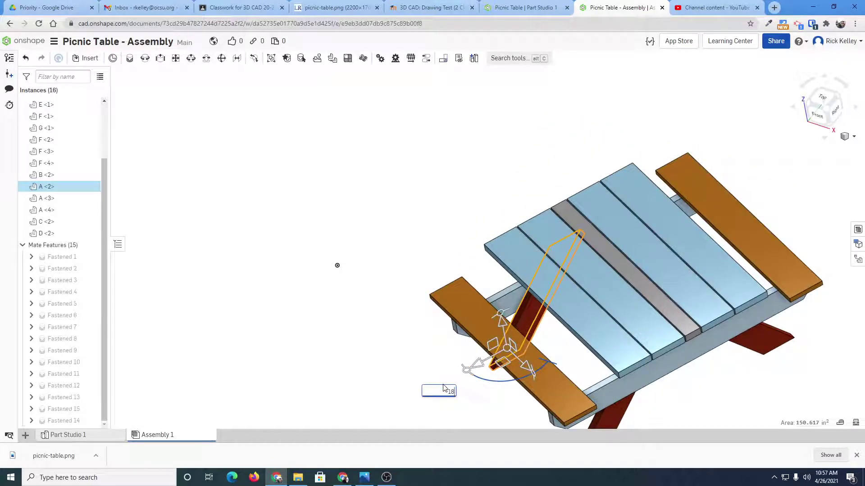
{"action": "type", "text": "180"}
{"action": "key", "text": "Return"}
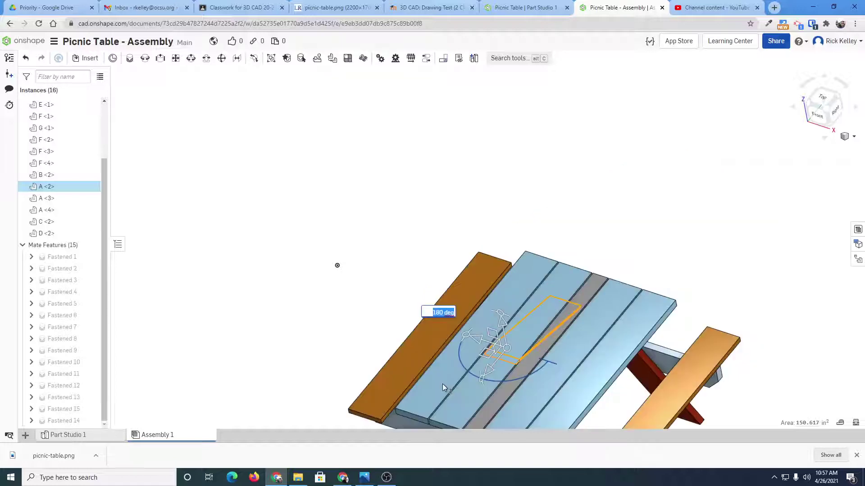
{"action": "key", "text": "Return"}
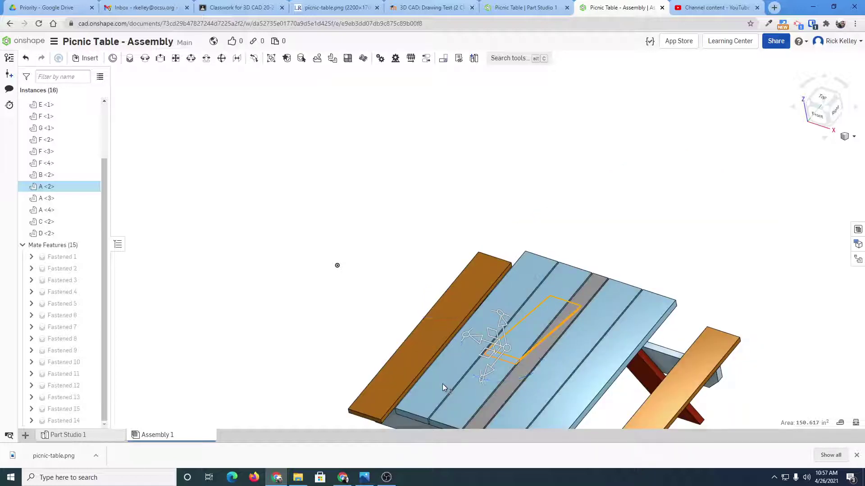
Undo the 180-degree rotation of the table and clear the selection of leg A <2>.
{"action": "key", "text": "ctrl+z"}
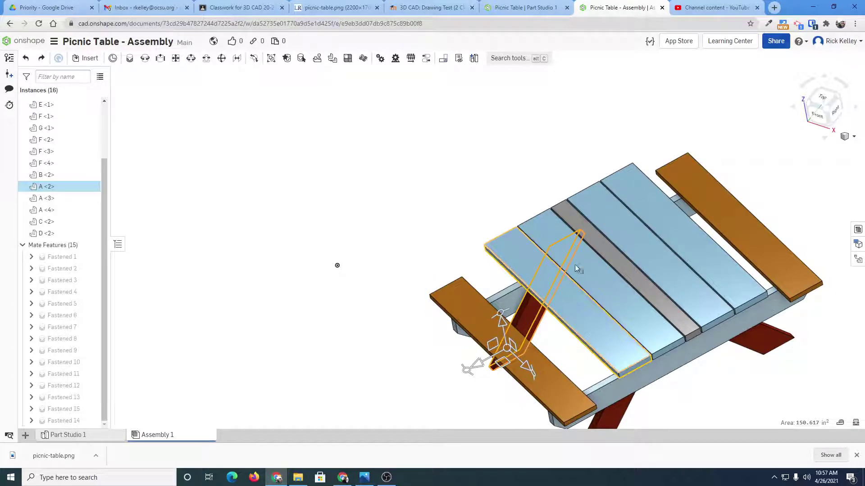
{"action": "key", "text": "ctrl+y"}
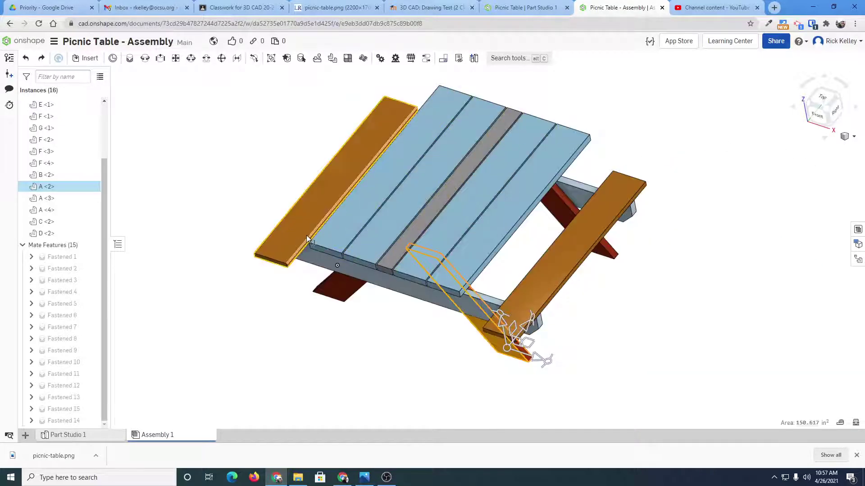
{"action": "mouse_move", "coordinate": [306, 249]}
{"action": "middle_mouse_down"}
{"action": "mouse_move", "coordinate": [317, 231]}
{"action": "mouse_move", "coordinate": [310, 250]}
{"action": "middle_mouse_up"}
{"action": "right_click_drag", "start_coordinate": [310, 249], "coordinate": [310, 237]}
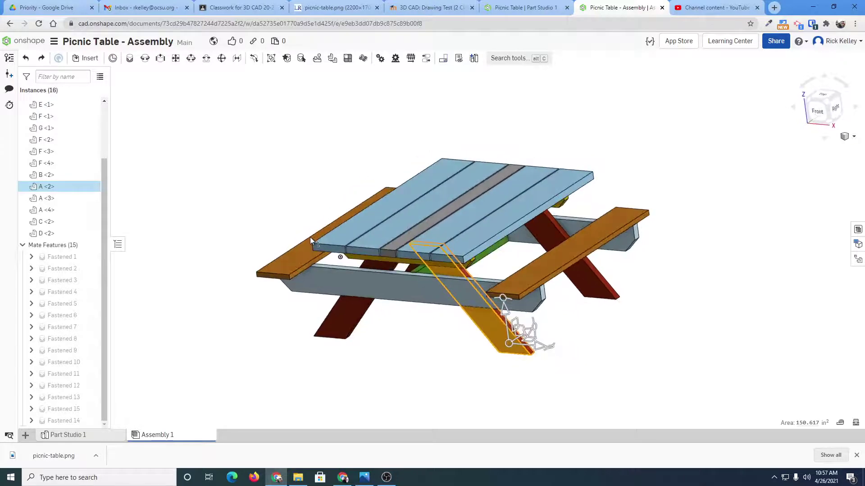
{"action": "left_click", "coordinate": [274, 120]}
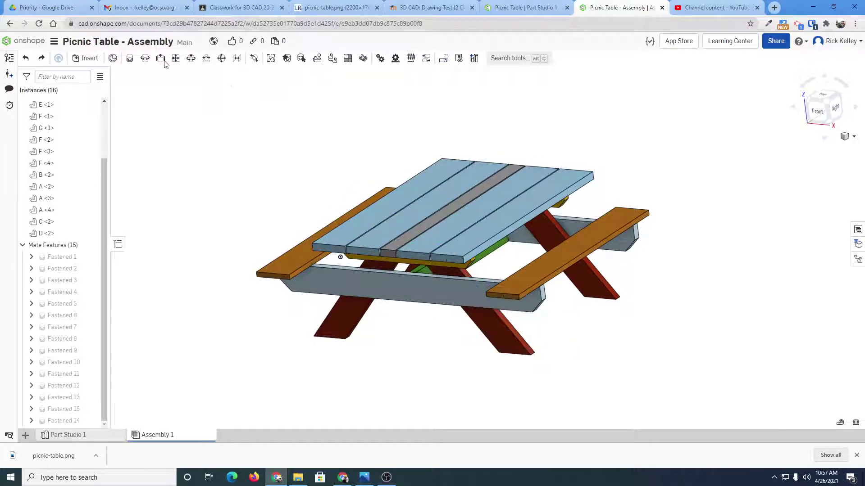
{"action": "left_click", "coordinate": [86, 58]}
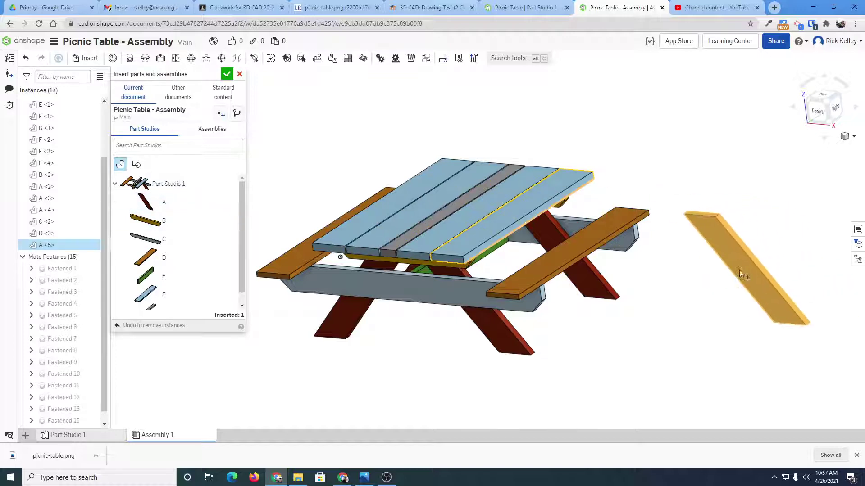
{"action": "left_click", "coordinate": [740, 269]}
{"action": "key", "text": "Escape"}
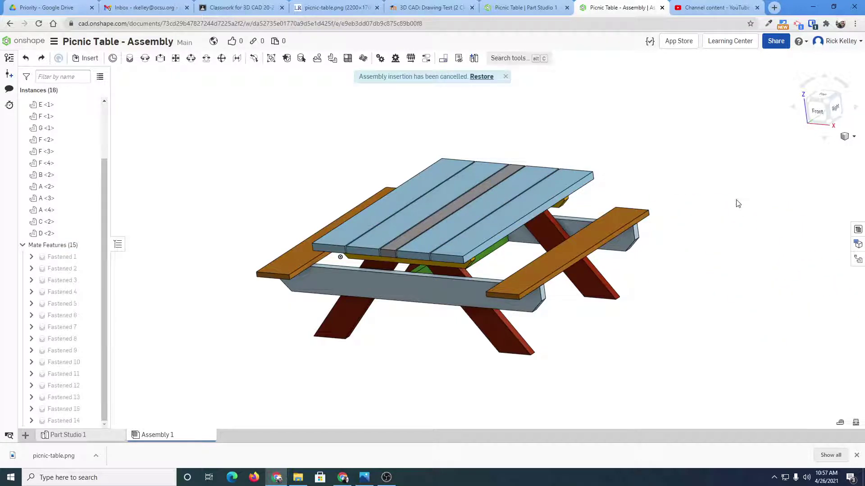
Insert one extra instance of leg A from Part Studio 1 into the empty space beside the table.
{"action": "left_click", "coordinate": [90, 58]}
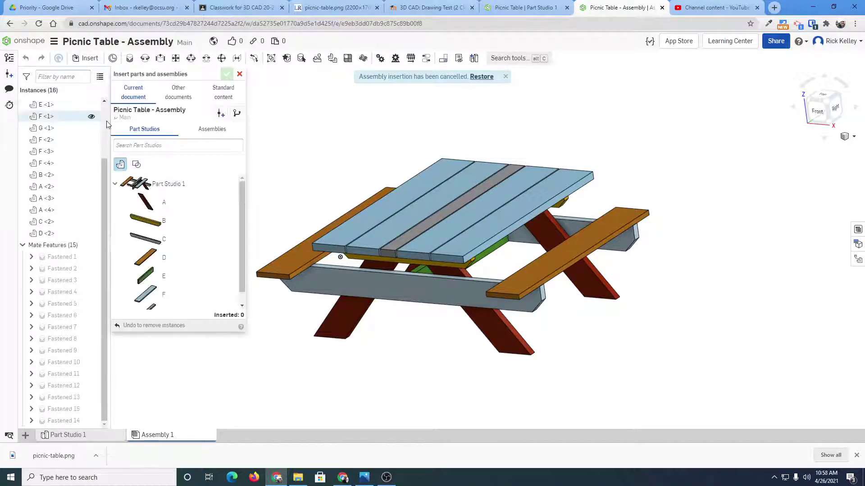
{"action": "left_click", "coordinate": [145, 204]}
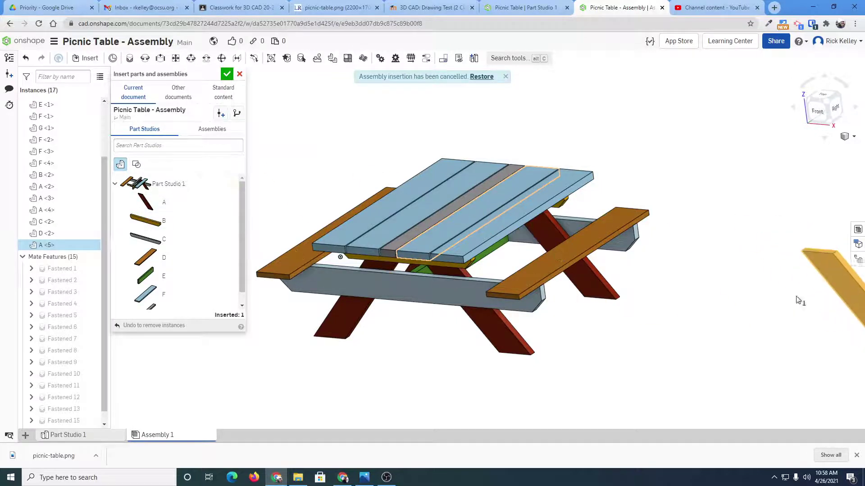
{"action": "left_click", "coordinate": [752, 282]}
{"action": "left_click", "coordinate": [227, 74]}
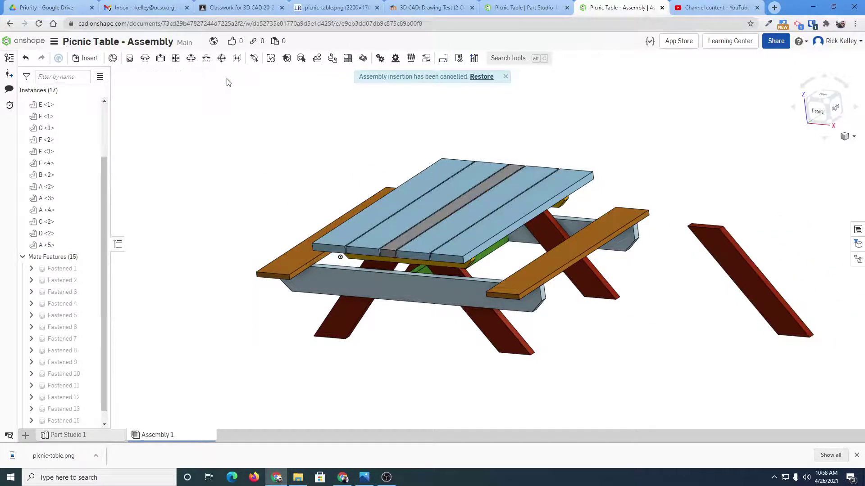
Rotate the loose leg A <5> 180 degrees about the vertical axis and deselect it.
{"action": "left_click", "coordinate": [736, 247]}
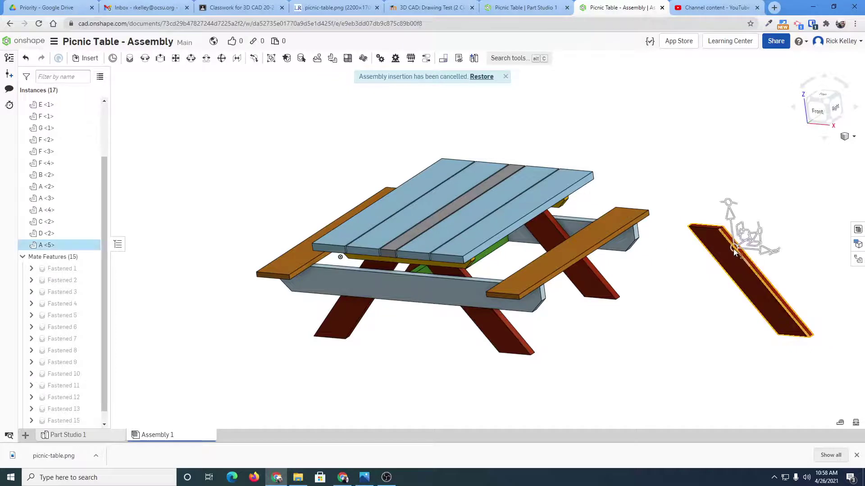
{"action": "left_click_drag", "start_coordinate": [776, 255], "coordinate": [708, 263]}
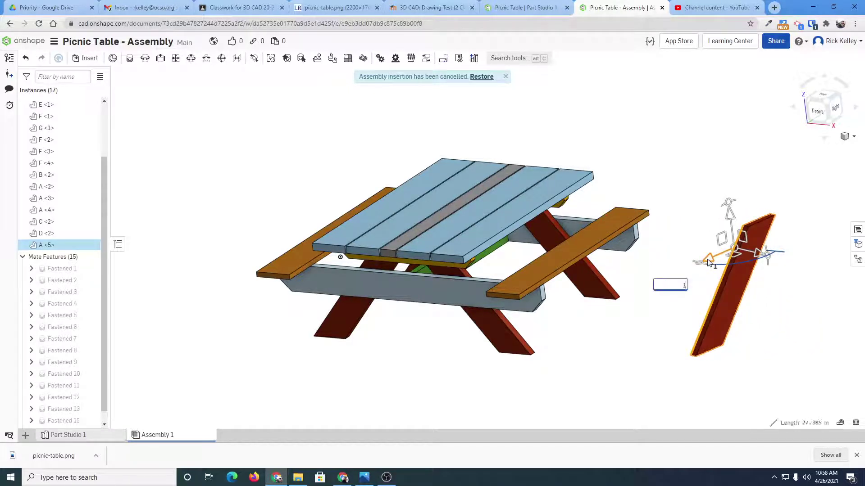
{"action": "type", "text": "180"}
{"action": "key", "text": "Return"}
{"action": "left_click", "coordinate": [784, 303]}
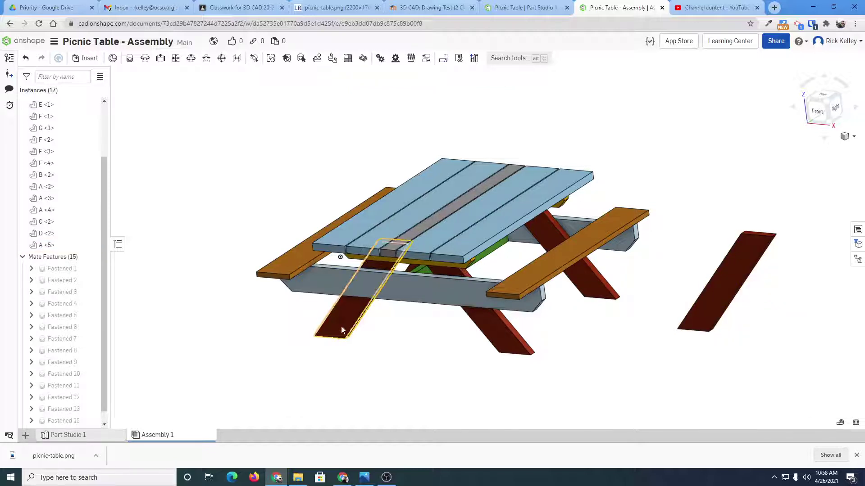
Compare the rotated loose leg A <5> with the table's mated legs and delete it from the assembly.
{"action": "scroll", "coordinate": [777, 247], "scroll_direction": "up", "scroll_amount": 5}
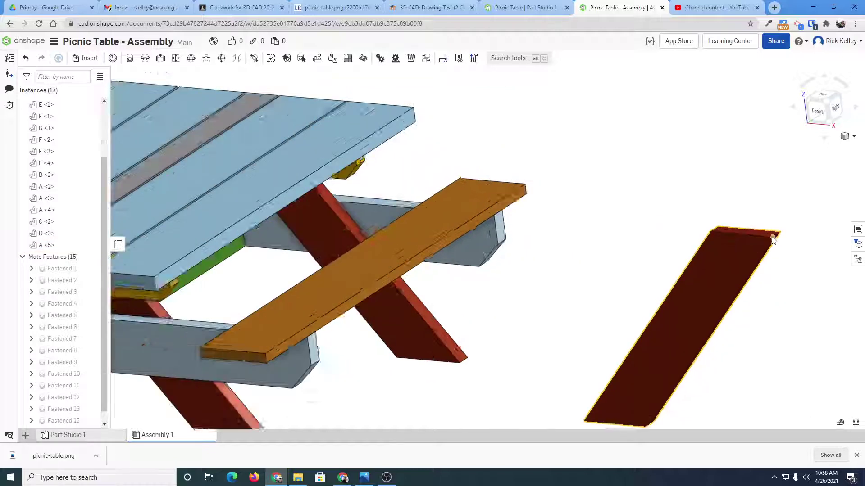
{"action": "scroll", "coordinate": [180, 234], "scroll_direction": "down", "scroll_amount": 5}
{"action": "middle_click_drag", "start_coordinate": [180, 233], "coordinate": [456, 249]}
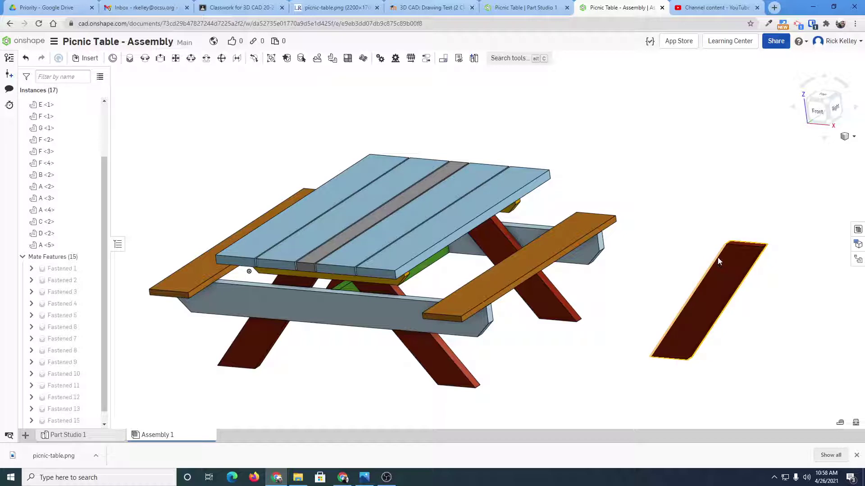
{"action": "left_click_drag", "start_coordinate": [718, 257], "coordinate": [696, 252]}
{"action": "key", "text": "Delete"}
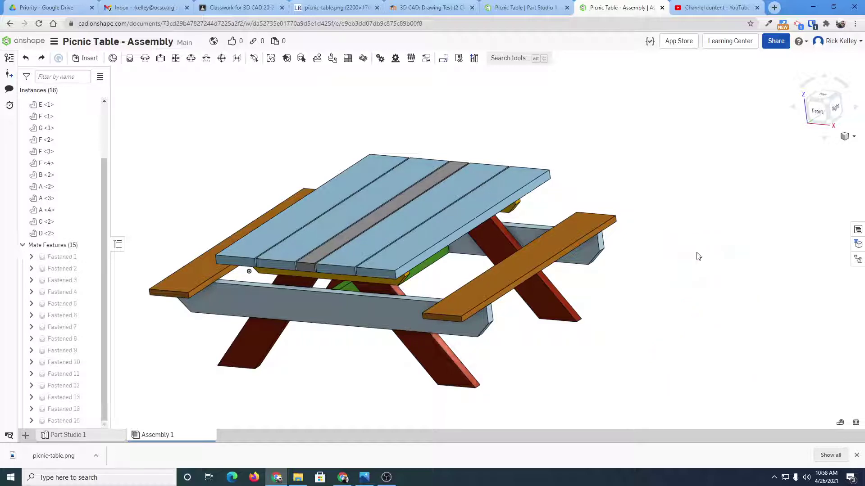
Review the mates from Fastened 6 through Fastened 10 to see which parts each one joins.
{"action": "middle_click_drag", "start_coordinate": [435, 294], "coordinate": [485, 278]}
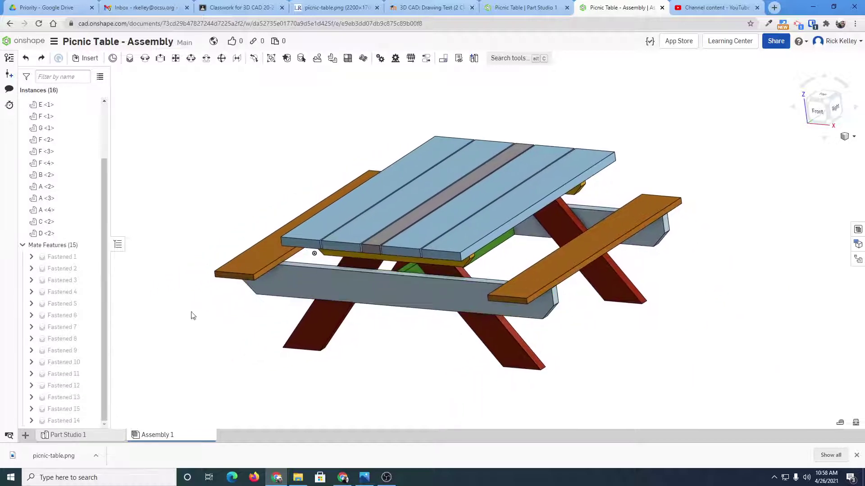
{"action": "right_click", "coordinate": [55, 315]}
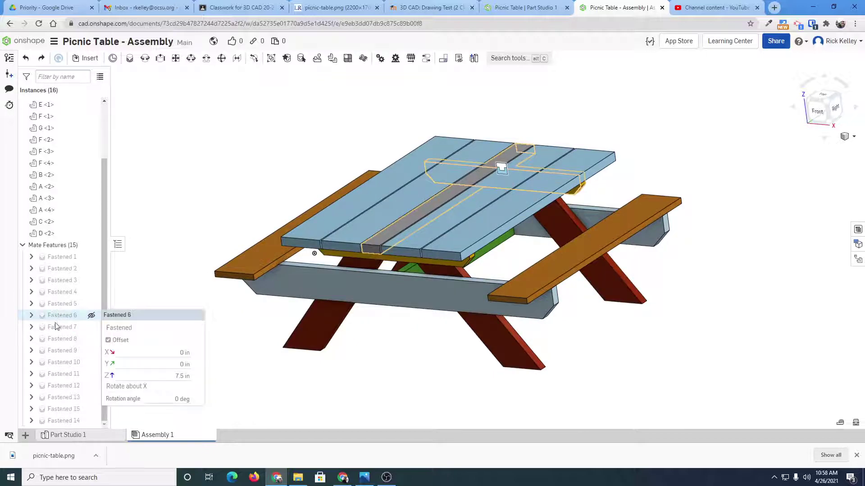
{"action": "right_click", "coordinate": [55, 328]}
{"action": "right_click", "coordinate": [53, 340]}
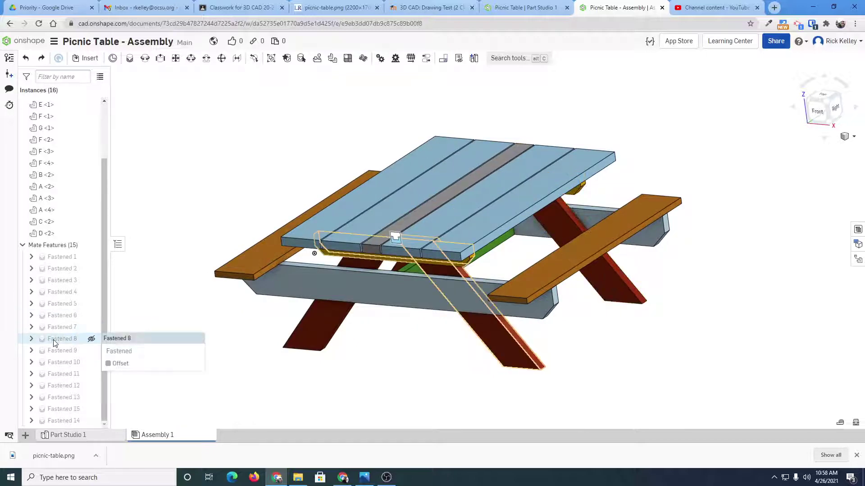
{"action": "right_click", "coordinate": [53, 352]}
{"action": "right_click", "coordinate": [54, 364]}
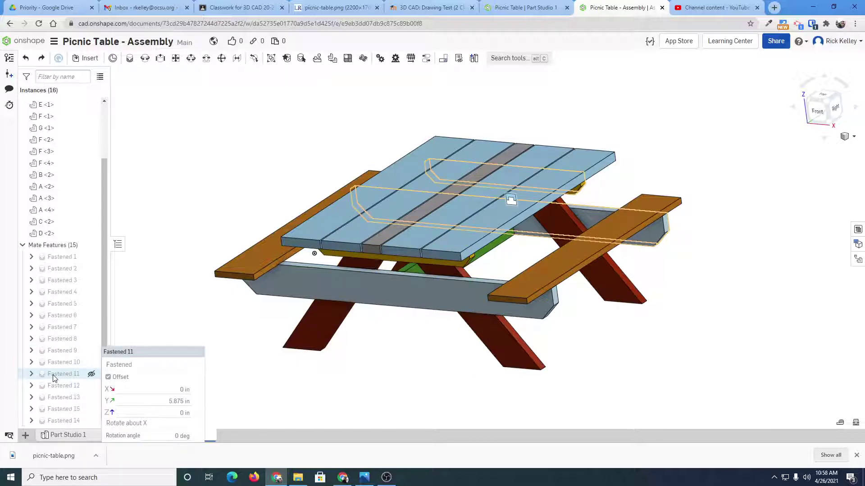
Open the Fastened 11 mate and examine the Y offset between crosspiece B <2> and the lower seat support C <1>.
{"action": "double_click", "coordinate": [53, 375]}
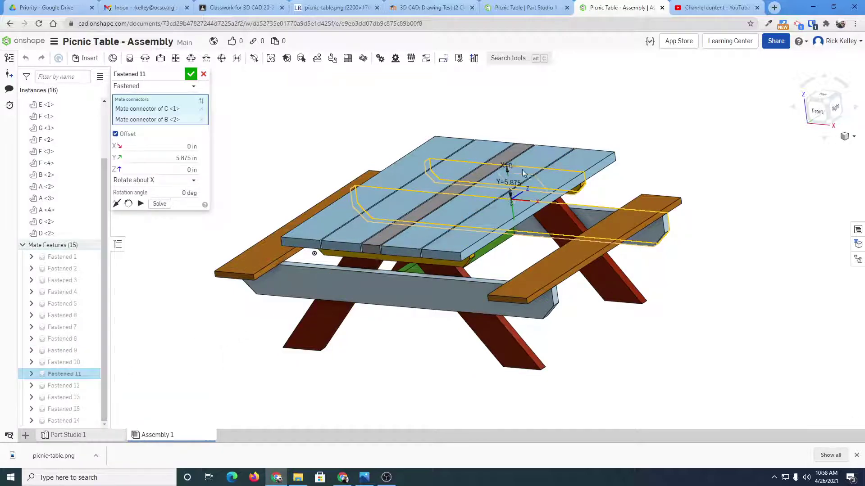
{"action": "right_click_drag", "start_coordinate": [511, 181], "coordinate": [533, 270]}
{"action": "scroll", "coordinate": [501, 170], "scroll_direction": "up", "scroll_amount": 5}
{"action": "right_click_drag", "start_coordinate": [502, 170], "coordinate": [593, 198]}
{"action": "right_click_drag", "start_coordinate": [578, 228], "coordinate": [566, 275]}
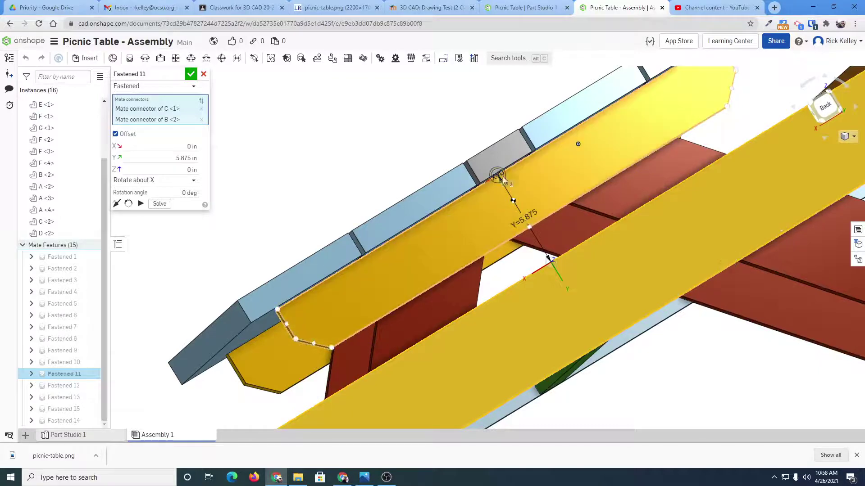
{"action": "right_click_drag", "start_coordinate": [502, 175], "coordinate": [539, 167]}
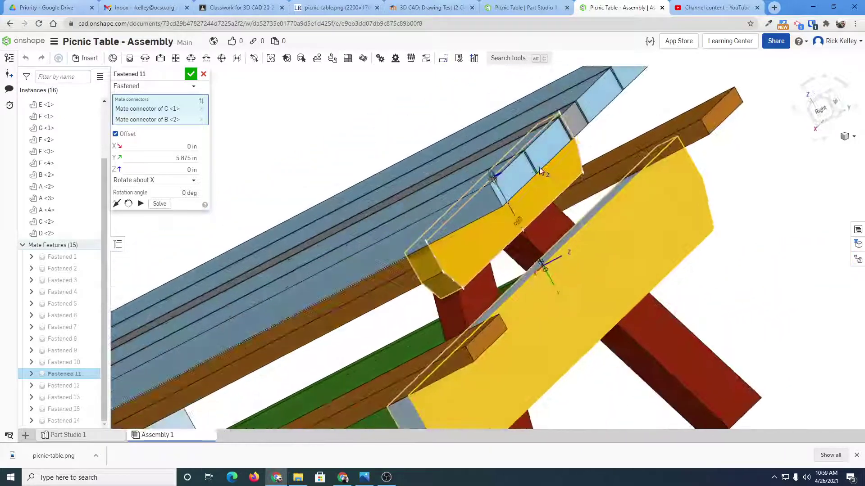
{"action": "scroll", "coordinate": [521, 249], "scroll_direction": "up", "scroll_amount": 5}
{"action": "right_click_drag", "start_coordinate": [526, 249], "coordinate": [508, 176]}
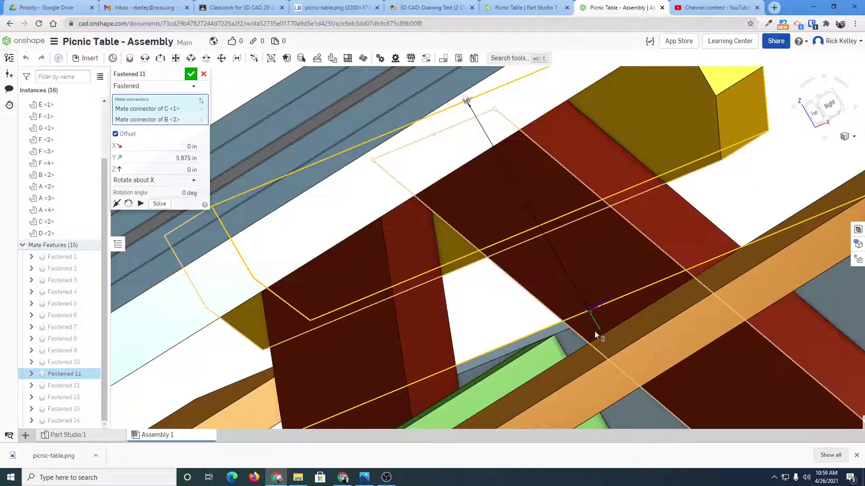
{"action": "right_click_drag", "start_coordinate": [601, 310], "coordinate": [548, 311]}
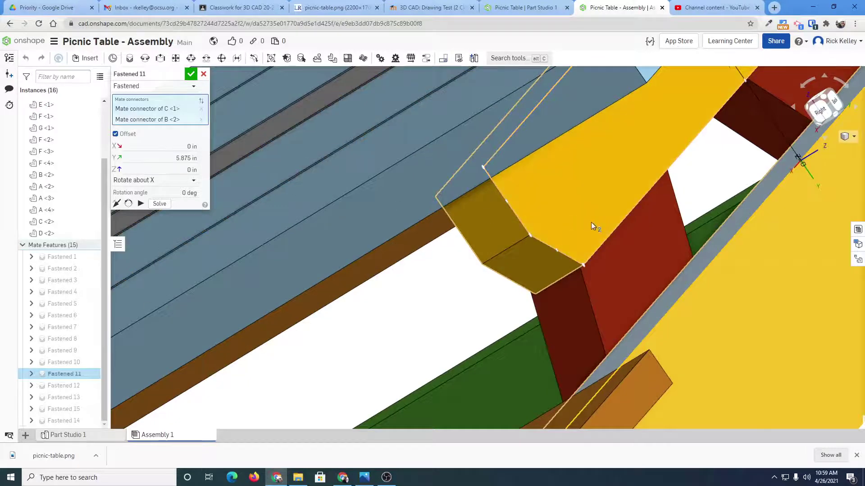
{"action": "scroll", "coordinate": [591, 222], "scroll_direction": "down", "scroll_amount": 5}
{"action": "right_click_drag", "start_coordinate": [591, 223], "coordinate": [649, 239]}
{"action": "scroll", "coordinate": [642, 256], "scroll_direction": "down", "scroll_amount": 5}
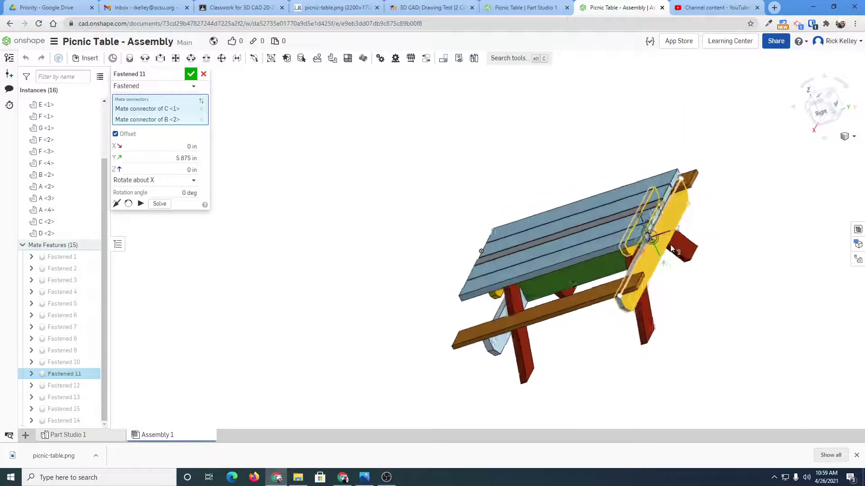
Open the Fastened 12 mate and examine where the end of brace E <1> meets the seat support C <1>.
{"action": "double_click", "coordinate": [70, 386]}
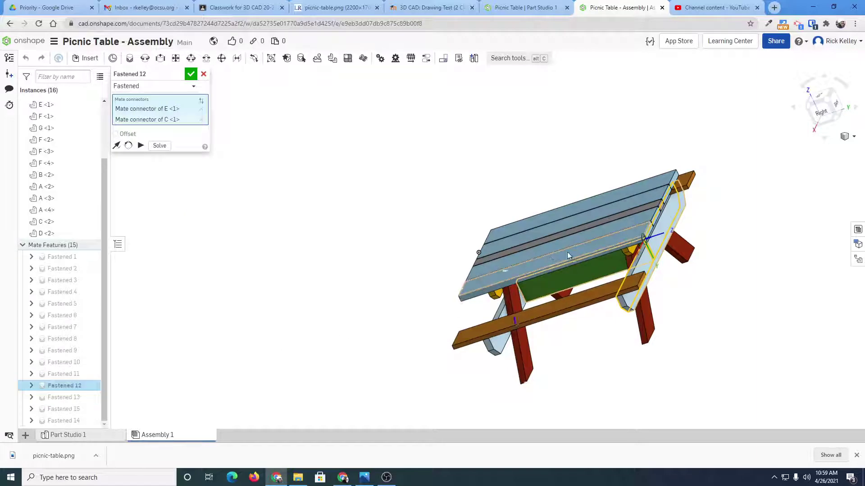
{"action": "scroll", "coordinate": [634, 238], "scroll_direction": "up", "scroll_amount": 5}
{"action": "right_click_drag", "start_coordinate": [632, 239], "coordinate": [670, 226]}
{"action": "scroll", "coordinate": [597, 244], "scroll_direction": "down", "scroll_amount": 5}
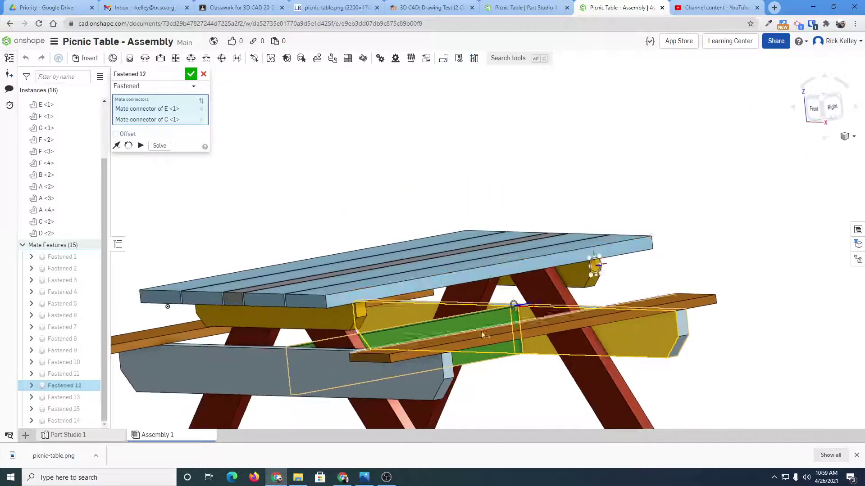
{"action": "scroll", "coordinate": [506, 312], "scroll_direction": "up", "scroll_amount": 5}
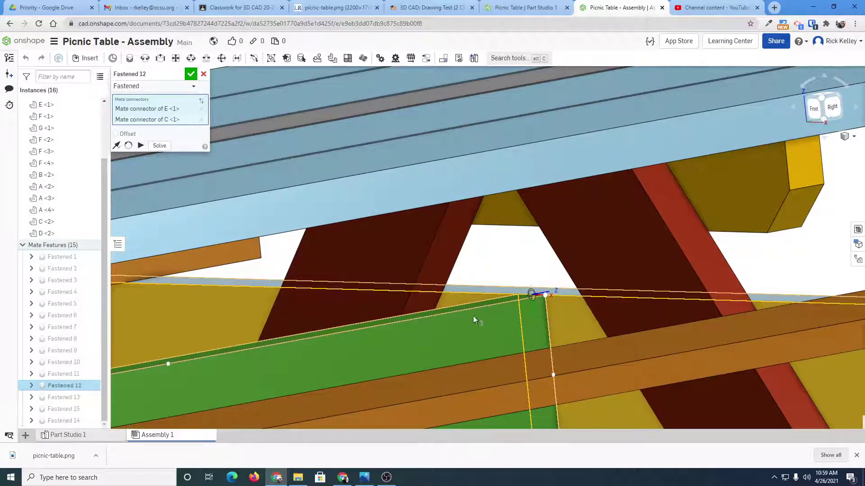
{"action": "scroll", "coordinate": [530, 294], "scroll_direction": "up", "scroll_amount": 3}
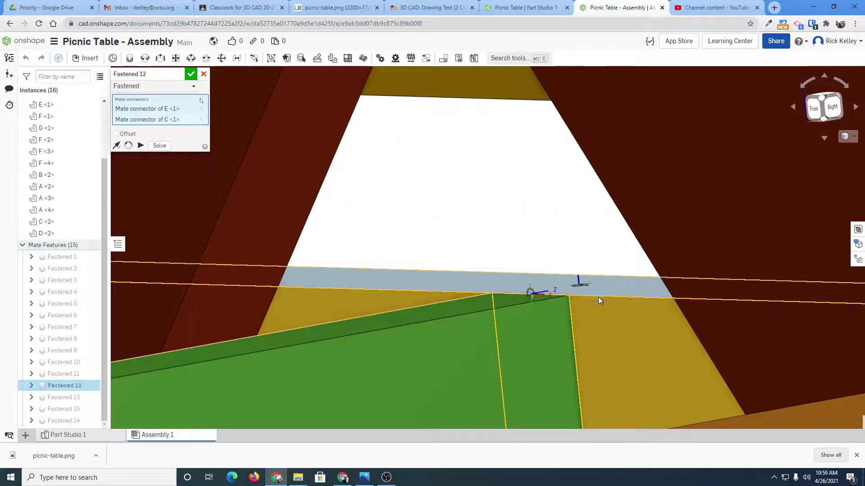
{"action": "scroll", "coordinate": [581, 308], "scroll_direction": "down", "scroll_amount": 6}
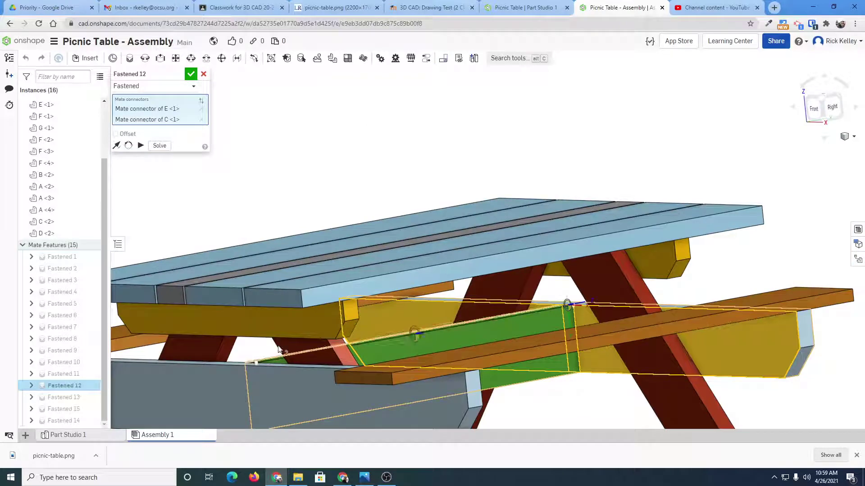
Review how Fastened 13 joins seat support C <2> to brace E <1>, and examine the Z offset of seat D <1> in Fastened 15.
{"action": "left_click", "coordinate": [63, 398]}
{"action": "scroll", "coordinate": [373, 296], "scroll_direction": "down", "scroll_amount": 3}
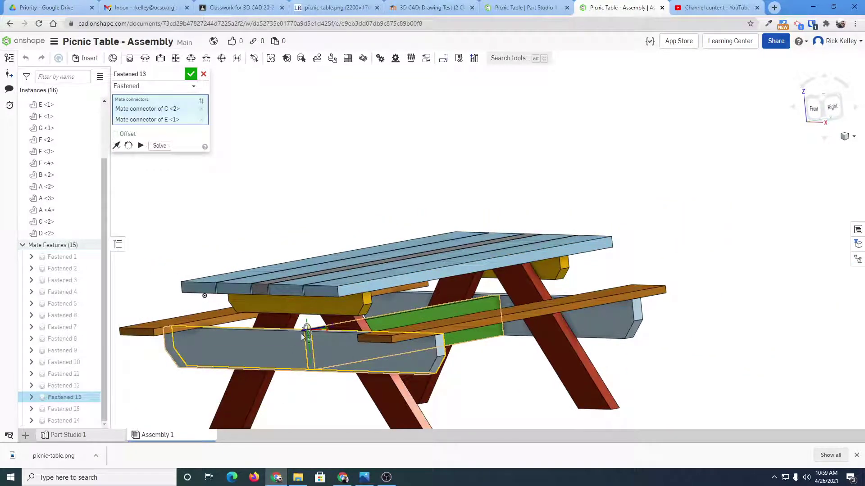
{"action": "left_click", "coordinate": [68, 409]}
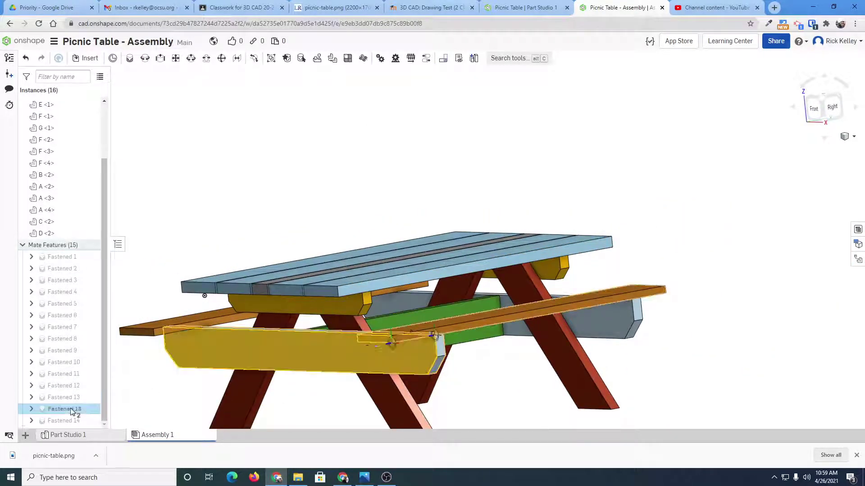
{"action": "scroll", "coordinate": [386, 341], "scroll_direction": "up", "scroll_amount": 8}
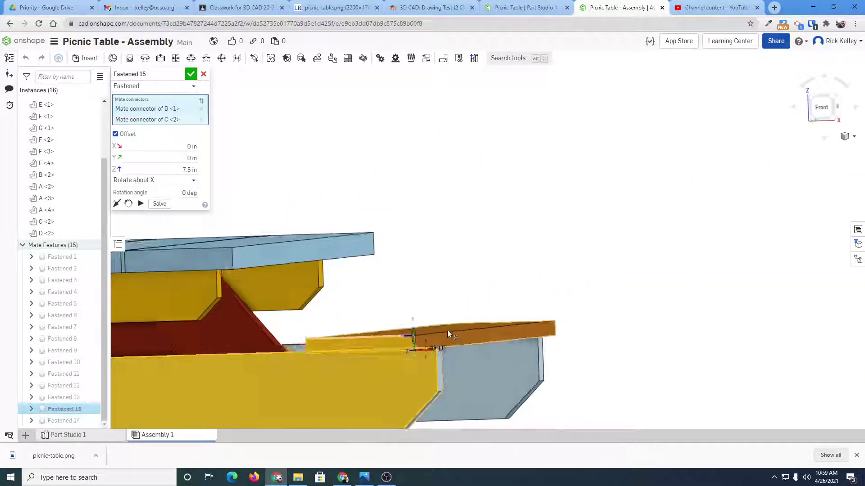
{"action": "right_click_drag", "start_coordinate": [447, 331], "coordinate": [389, 341]}
{"action": "scroll", "coordinate": [397, 352], "scroll_direction": "up", "scroll_amount": 6}
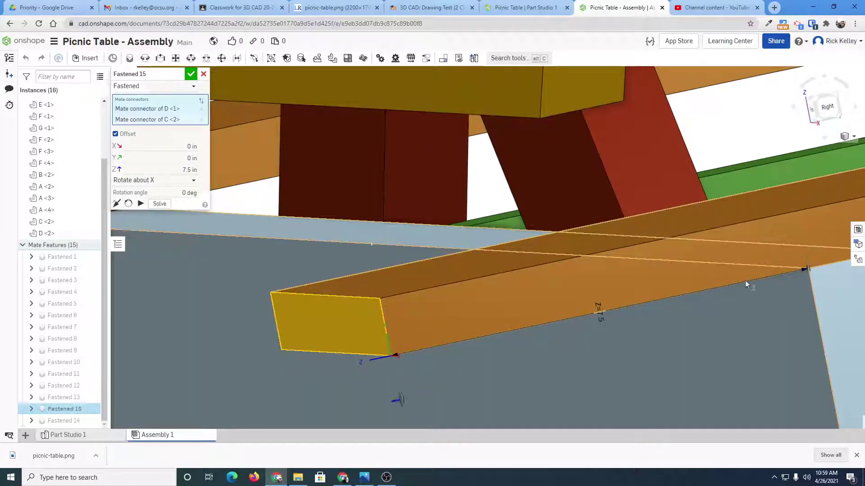
{"action": "scroll", "coordinate": [599, 312], "scroll_direction": "down", "scroll_amount": 8}
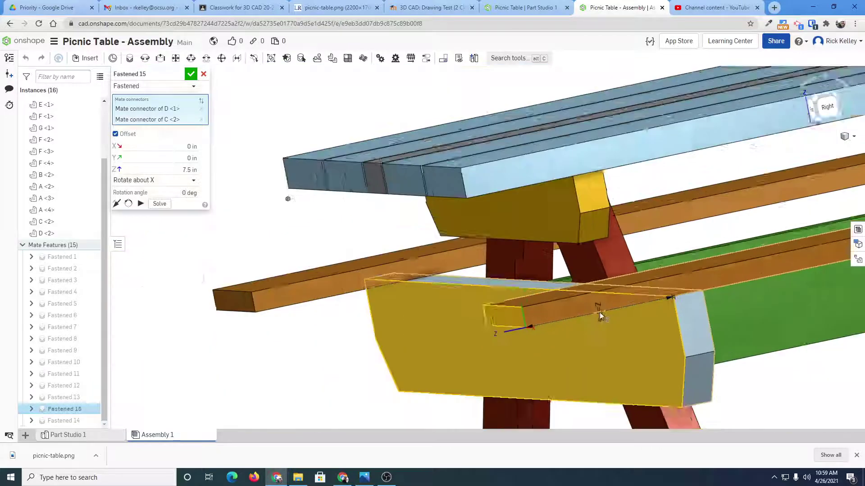
{"action": "right_click_drag", "start_coordinate": [615, 328], "coordinate": [301, 370]}
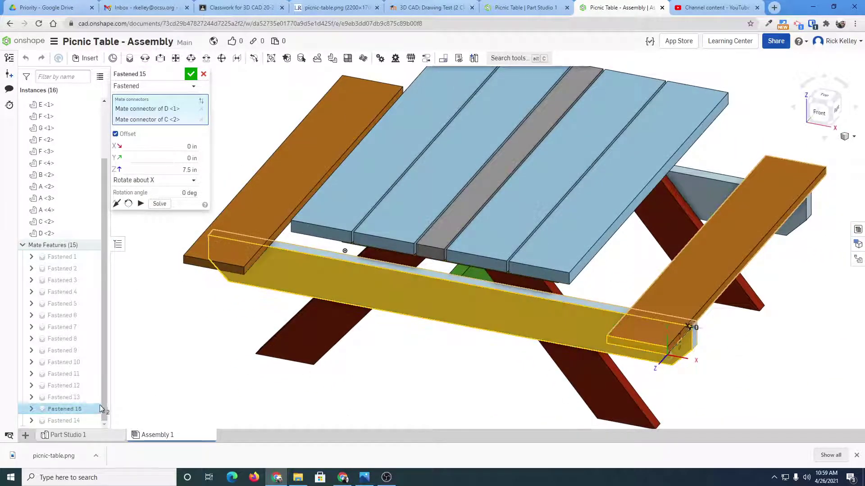
Open the Fastened 14 mate, examine the Z offset between seat D <2> and seat support C <2>, and close the mate.
{"action": "double_click", "coordinate": [67, 420]}
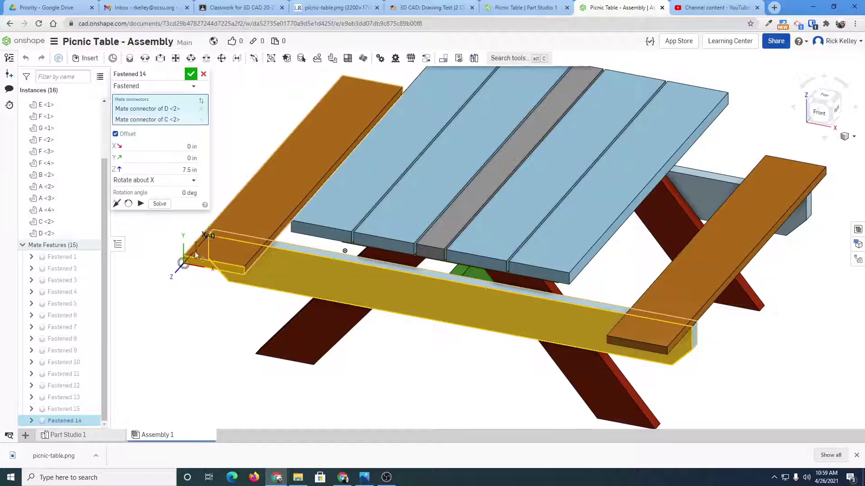
{"action": "scroll", "coordinate": [201, 249], "scroll_direction": "up", "scroll_amount": 5}
{"action": "scroll", "coordinate": [199, 250], "scroll_direction": "up", "scroll_amount": 5}
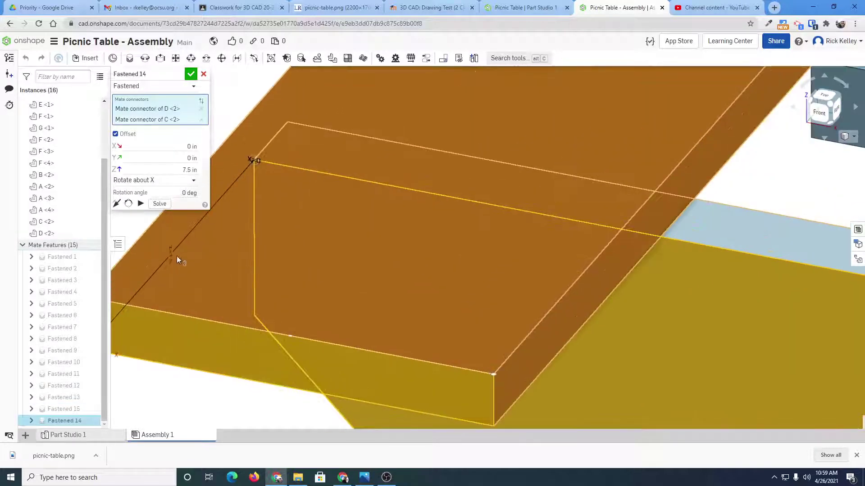
{"action": "right_click_drag", "start_coordinate": [141, 256], "coordinate": [234, 270]}
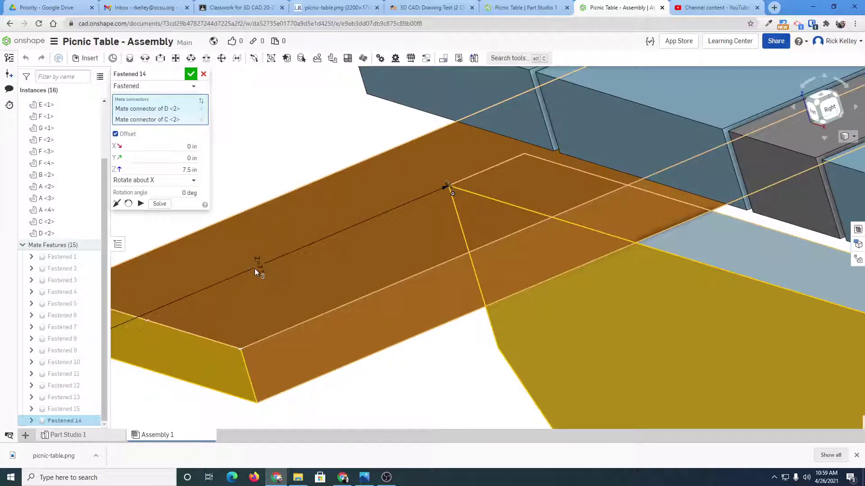
{"action": "scroll", "coordinate": [257, 266], "scroll_direction": "down", "scroll_amount": 5}
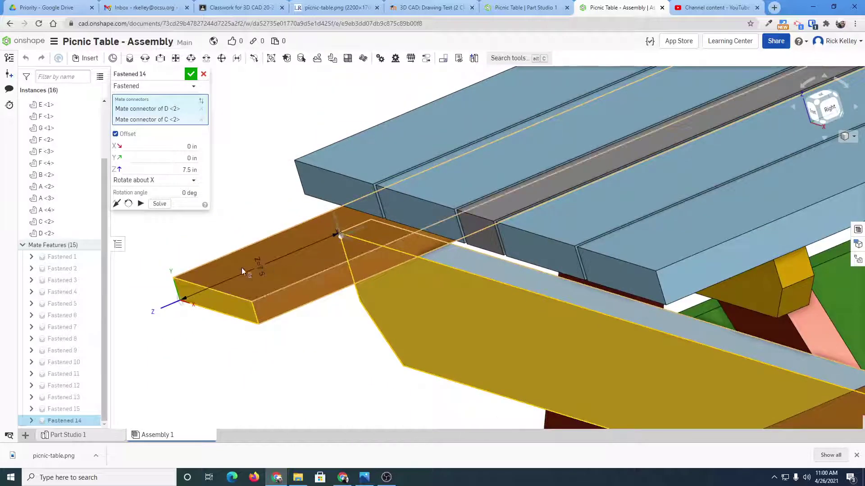
{"action": "scroll", "coordinate": [231, 271], "scroll_direction": "down", "scroll_amount": 5}
{"action": "right_click_drag", "start_coordinate": [233, 271], "coordinate": [277, 258]}
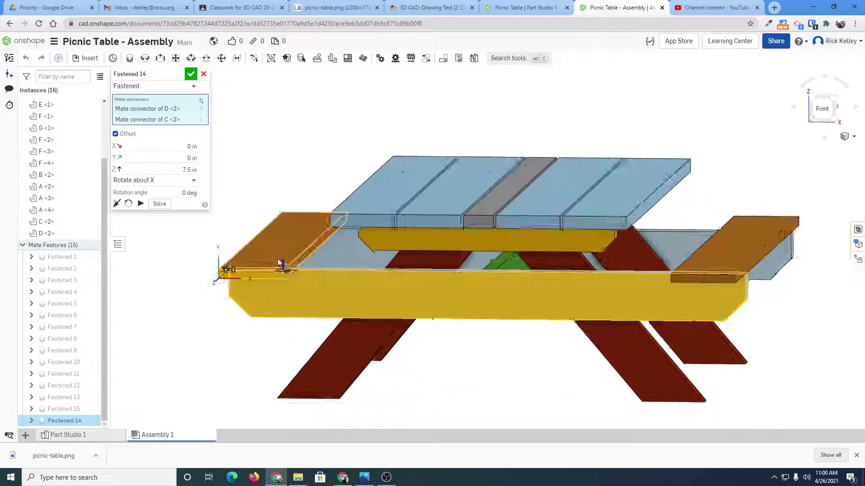
{"action": "scroll", "coordinate": [278, 259], "scroll_direction": "down", "scroll_amount": 5}
{"action": "left_click", "coordinate": [191, 74]}
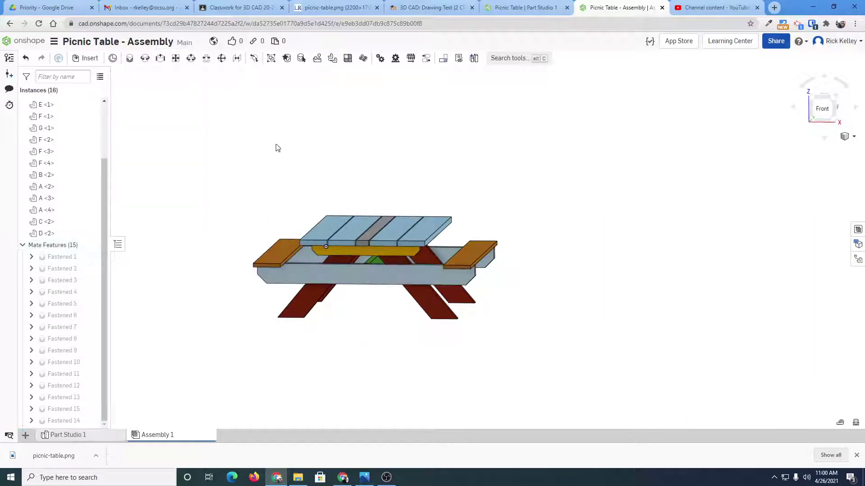
Compare the individual parts in Part Studio 1 with the finished picnic table in Assembly 1, ending on the assembly.
{"action": "middle_click_drag", "start_coordinate": [393, 233], "coordinate": [456, 241]}
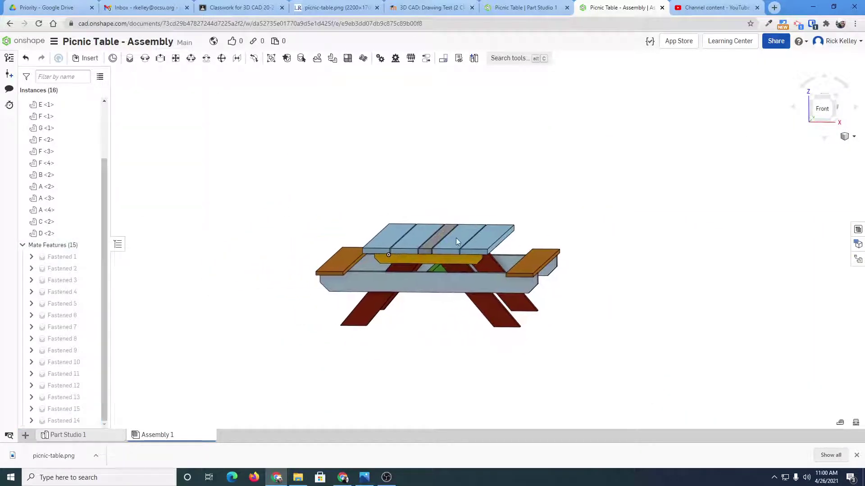
{"action": "left_click", "coordinate": [67, 436]}
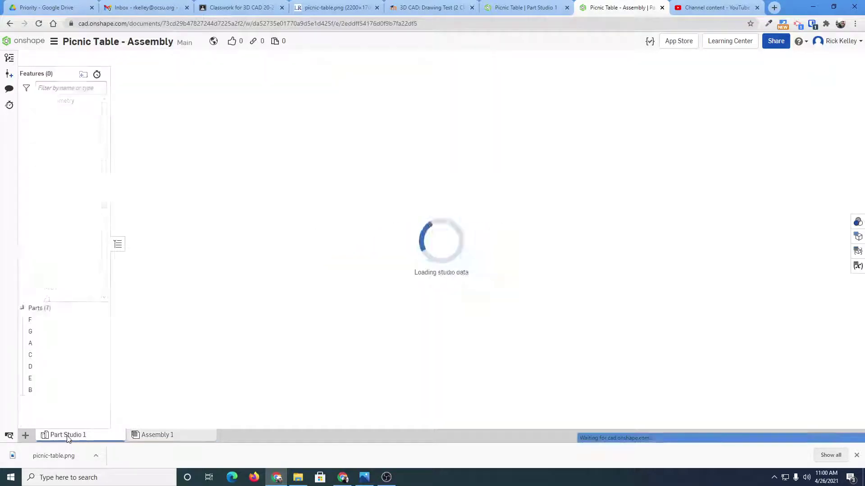
{"action": "right_click_drag", "start_coordinate": [536, 257], "coordinate": [357, 352]}
{"action": "left_click", "coordinate": [159, 437]}
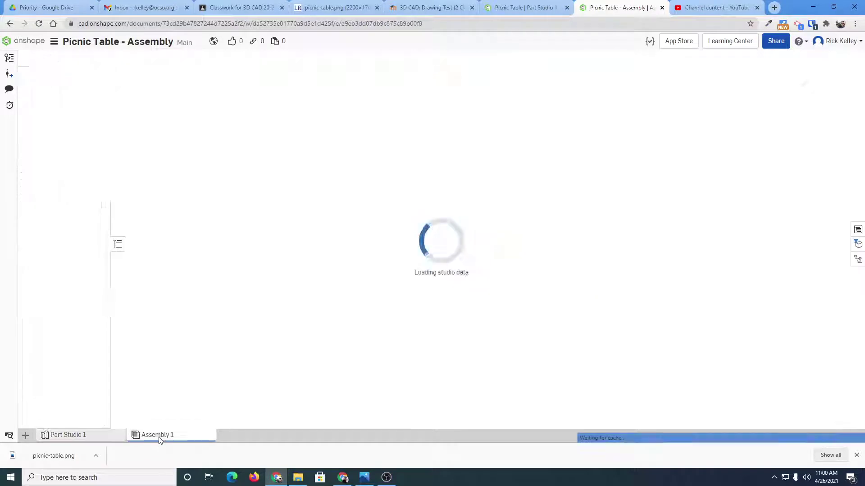
{"action": "mouse_move", "coordinate": [467, 290]}
{"action": "right_mouse_down"}
{"action": "mouse_move", "coordinate": [469, 279]}
{"action": "mouse_move", "coordinate": [463, 293]}
{"action": "right_mouse_up"}
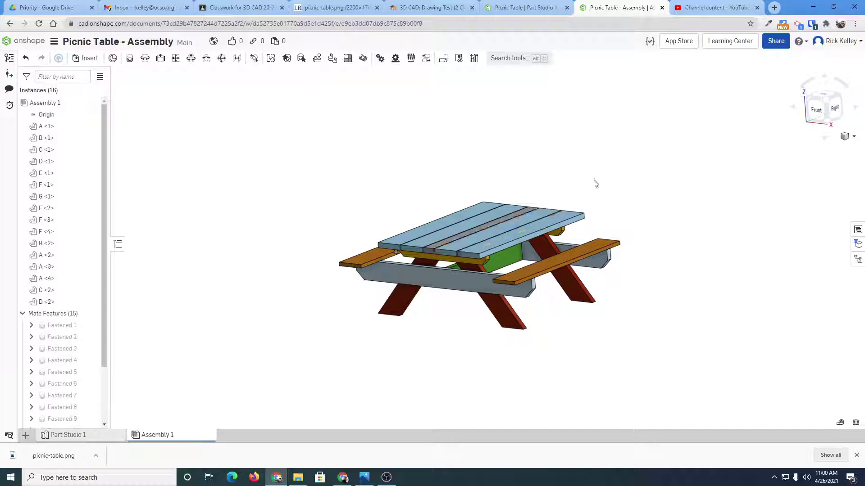
{"action": "right_click_drag", "start_coordinate": [595, 184], "coordinate": [604, 185]}
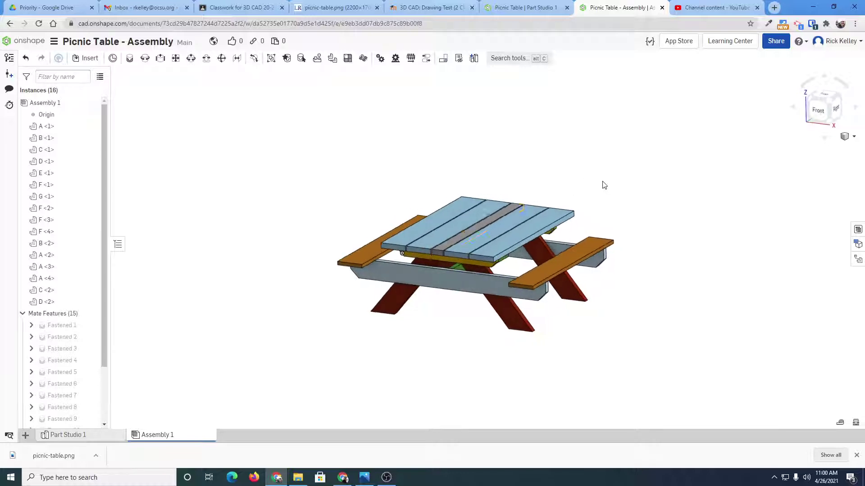
{"action": "left_click", "coordinate": [84, 436]}
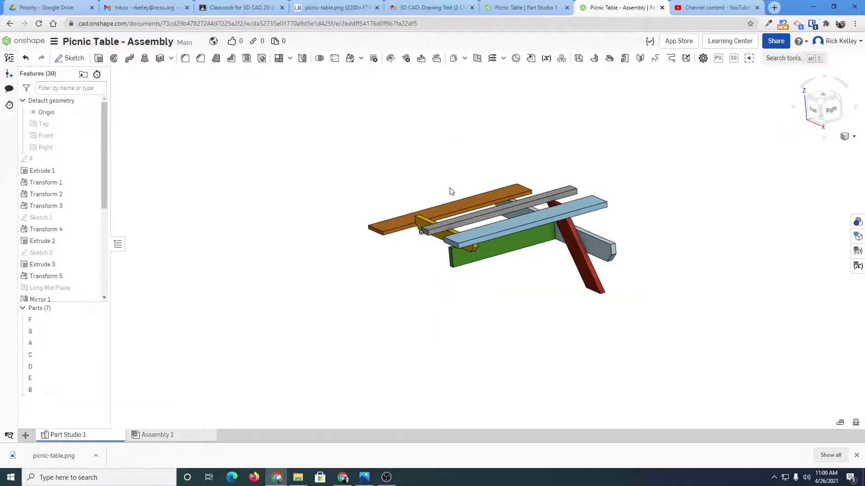
{"action": "left_click", "coordinate": [164, 436]}
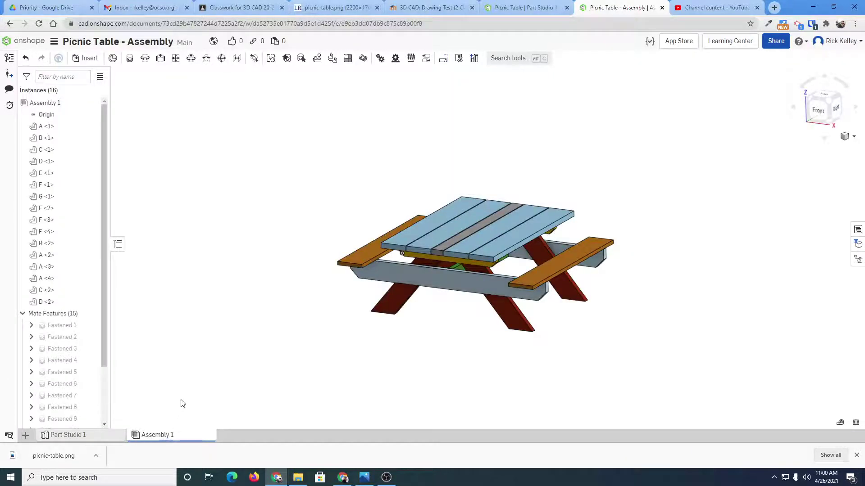